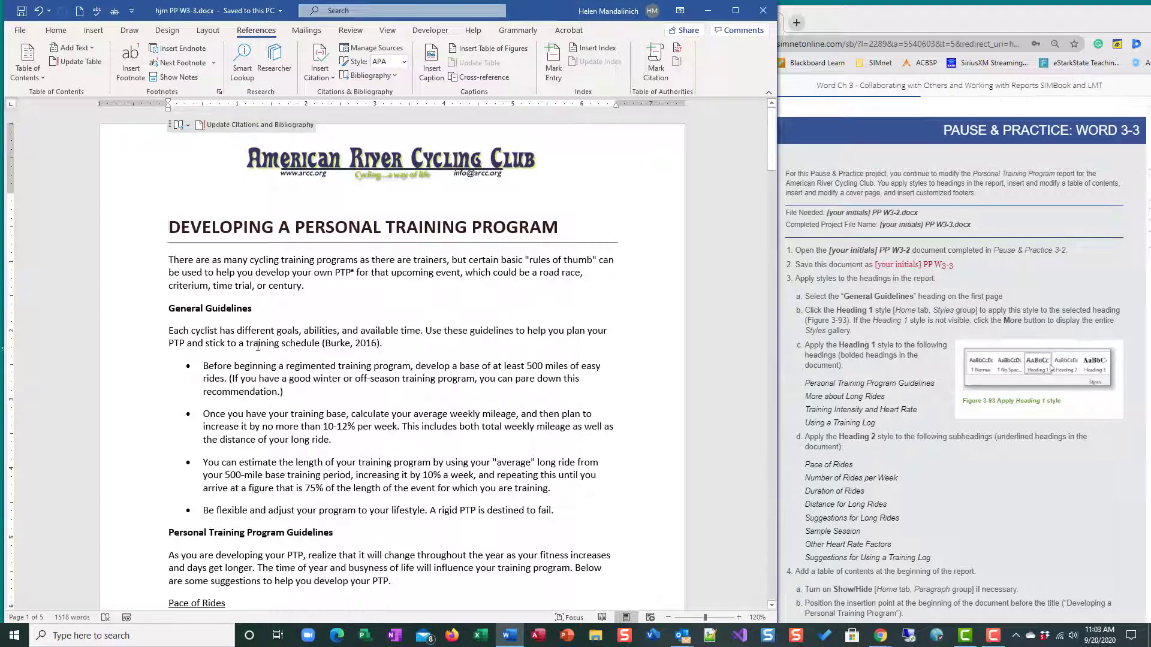
Step: Look through the Pause & Practice Word 3-3 instructions to the end and return to the heading styles section
scroll(978, 457, down, 15)
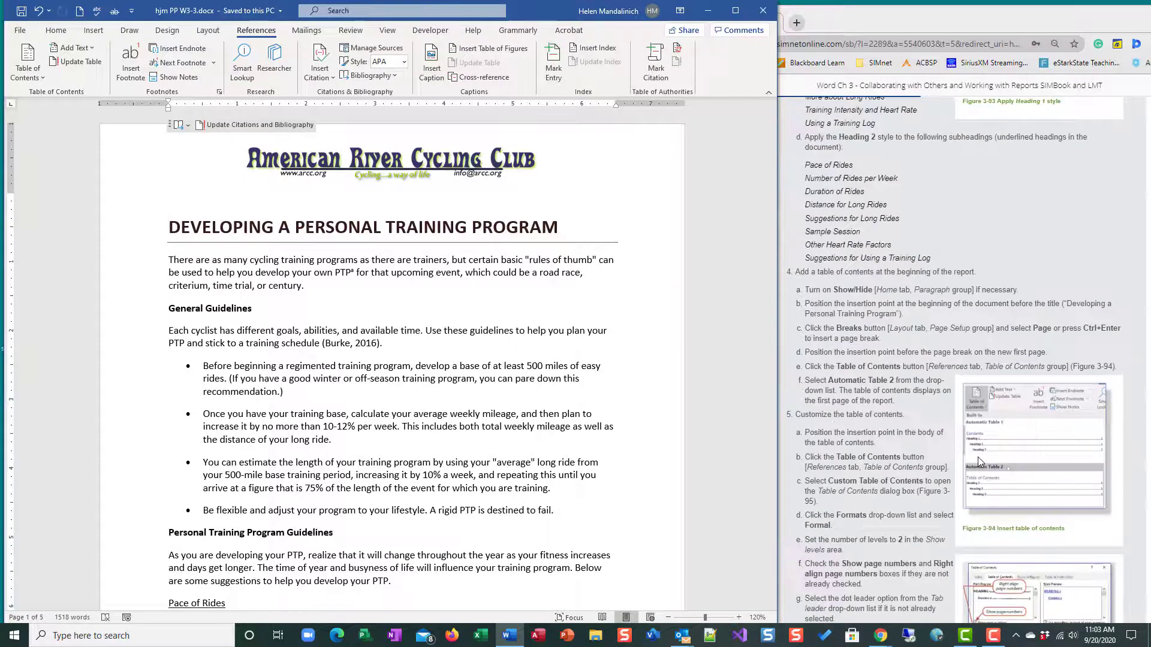
scroll(977, 461, down, 15)
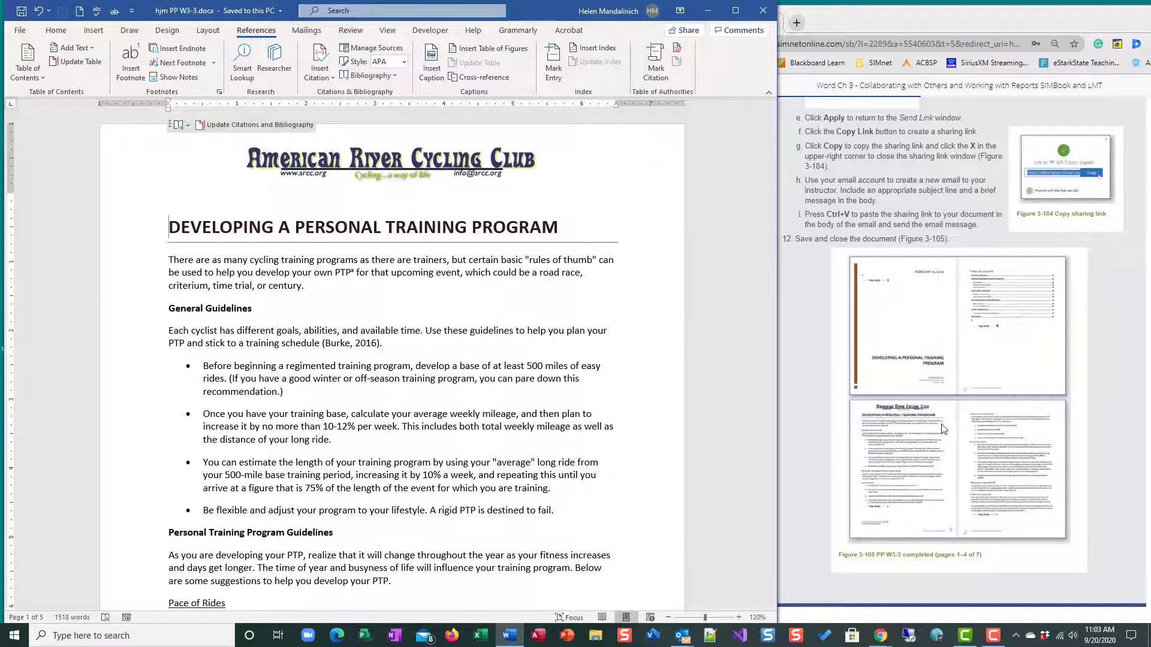
scroll(944, 428, up, 20)
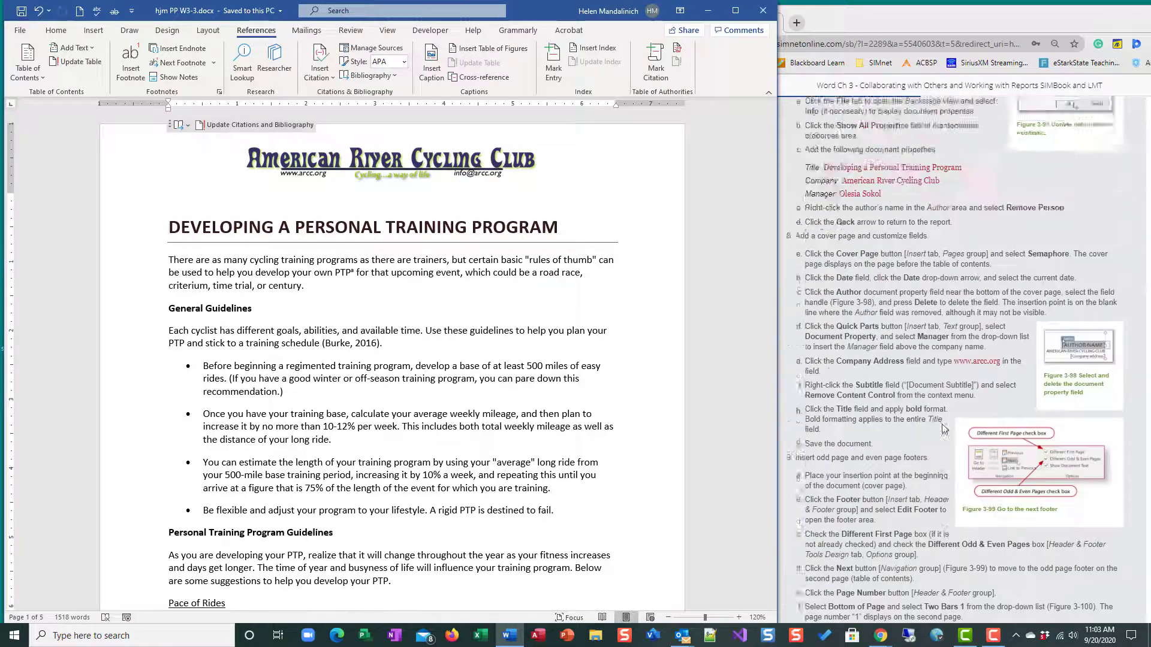
scroll(943, 428, up, 15)
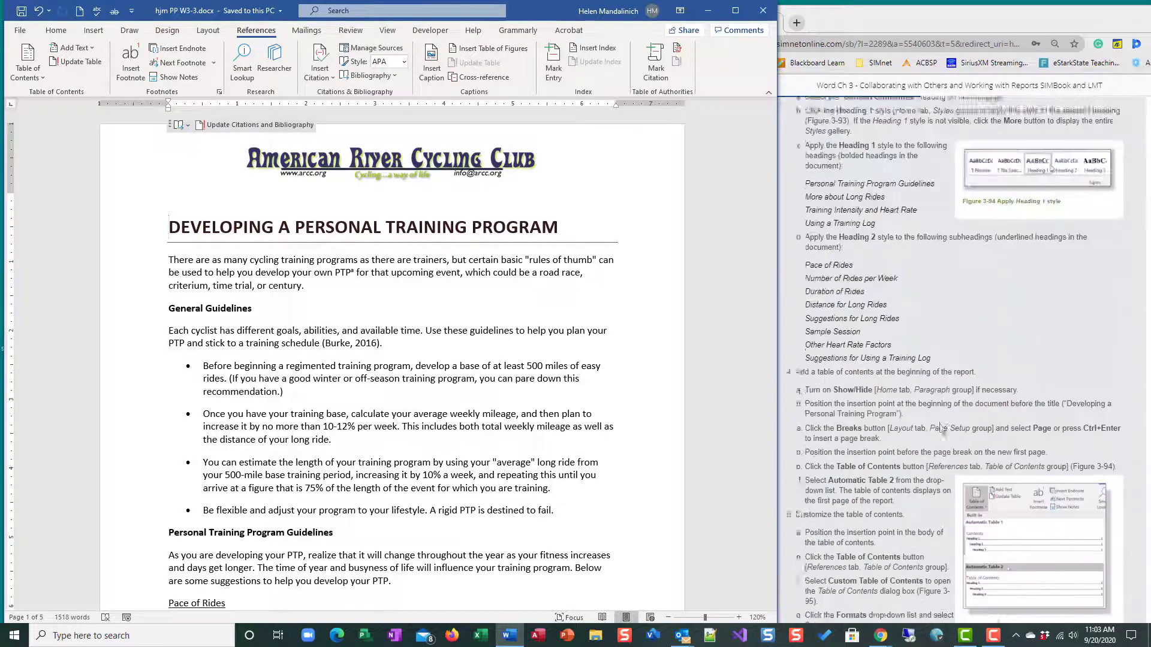
scroll(940, 426, up, 3)
scroll(937, 424, down, 2)
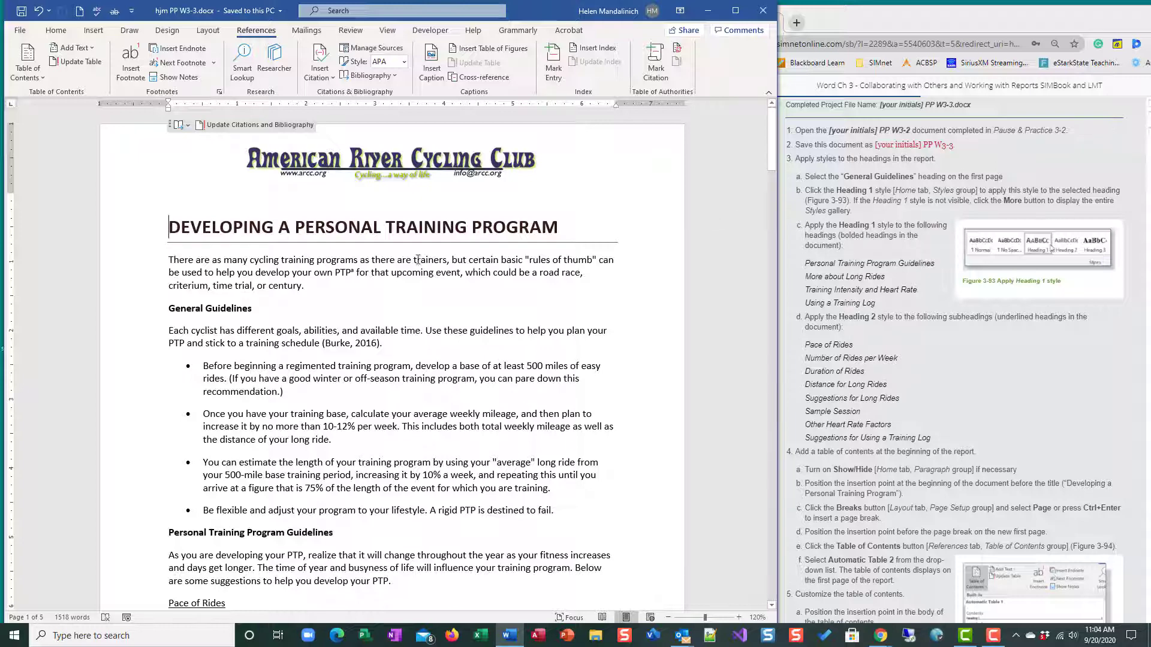
Step: Apply the Heading 1 style to the "General Guidelines" heading on the first page
click(151, 313)
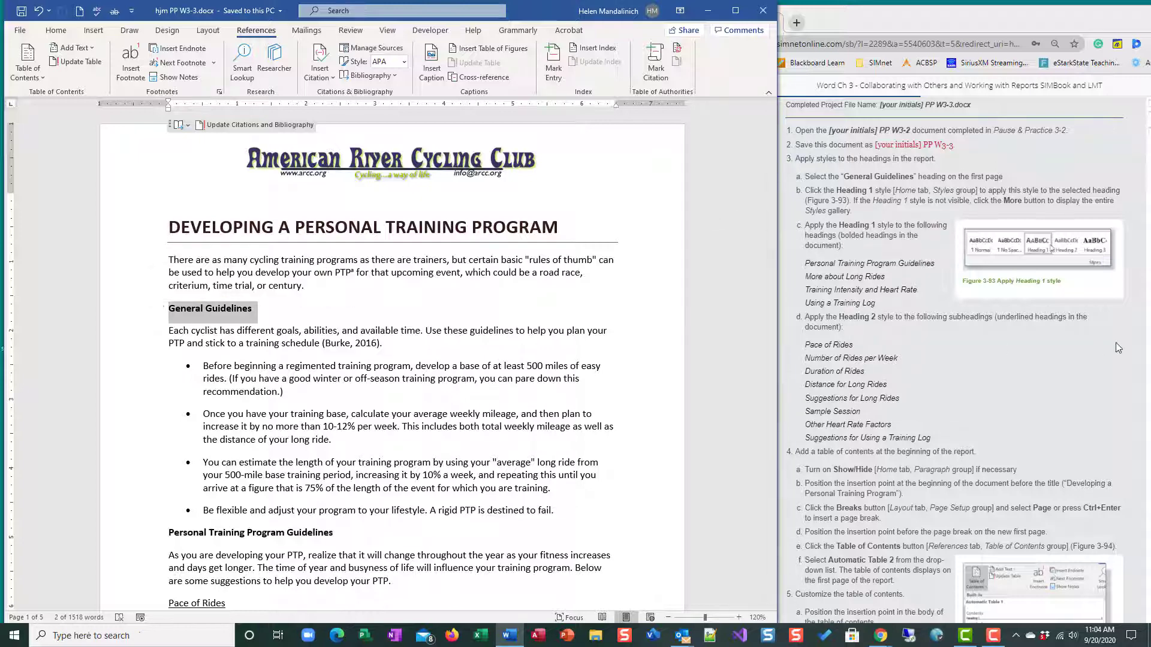
click(527, 424)
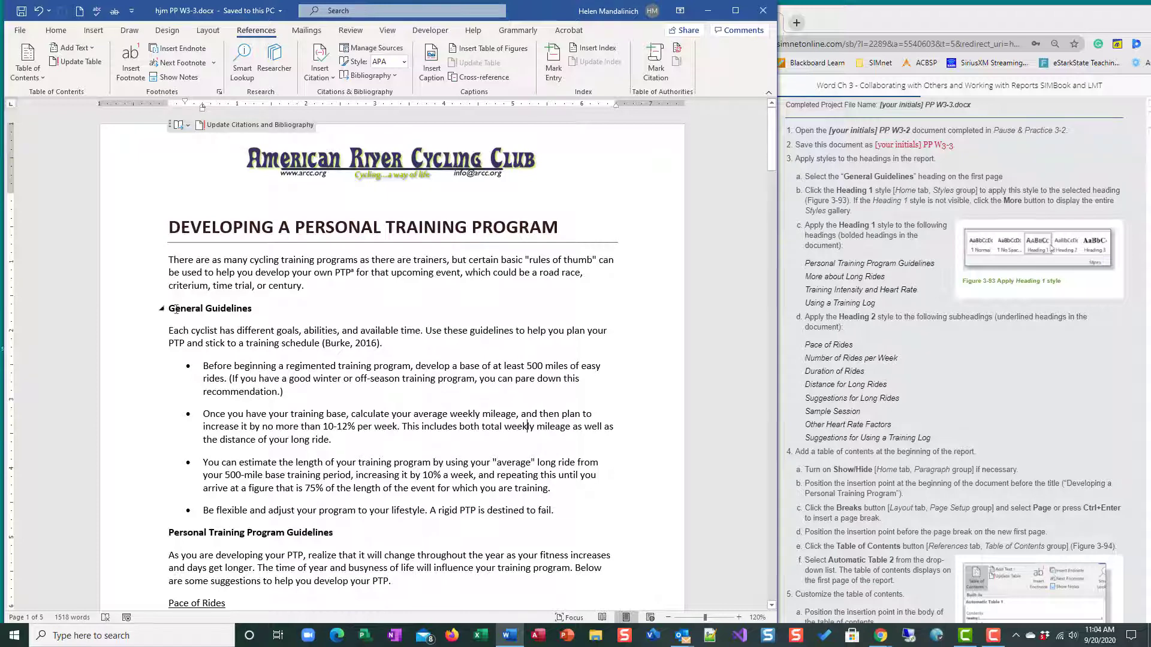
click(125, 315)
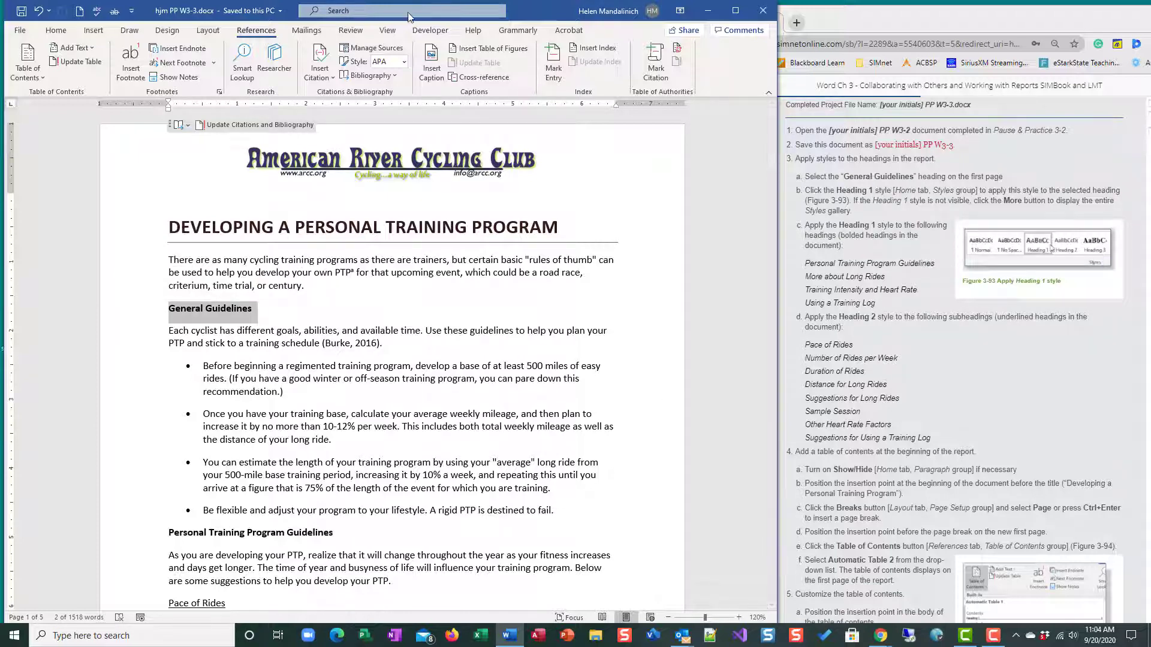
click(56, 30)
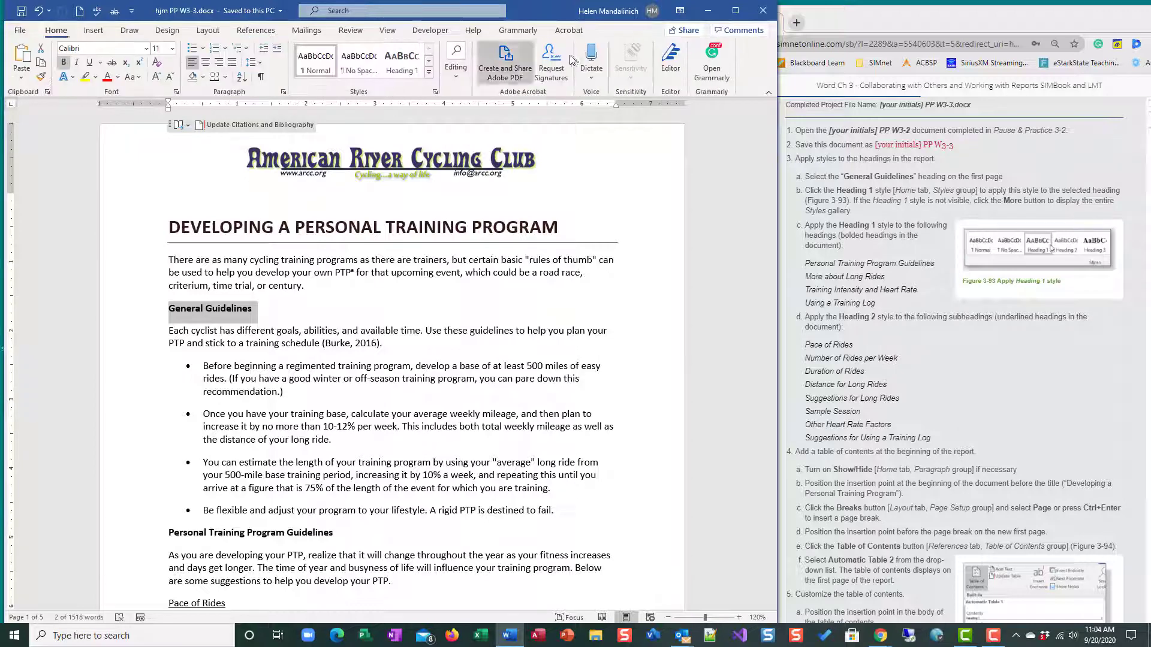
click(414, 66)
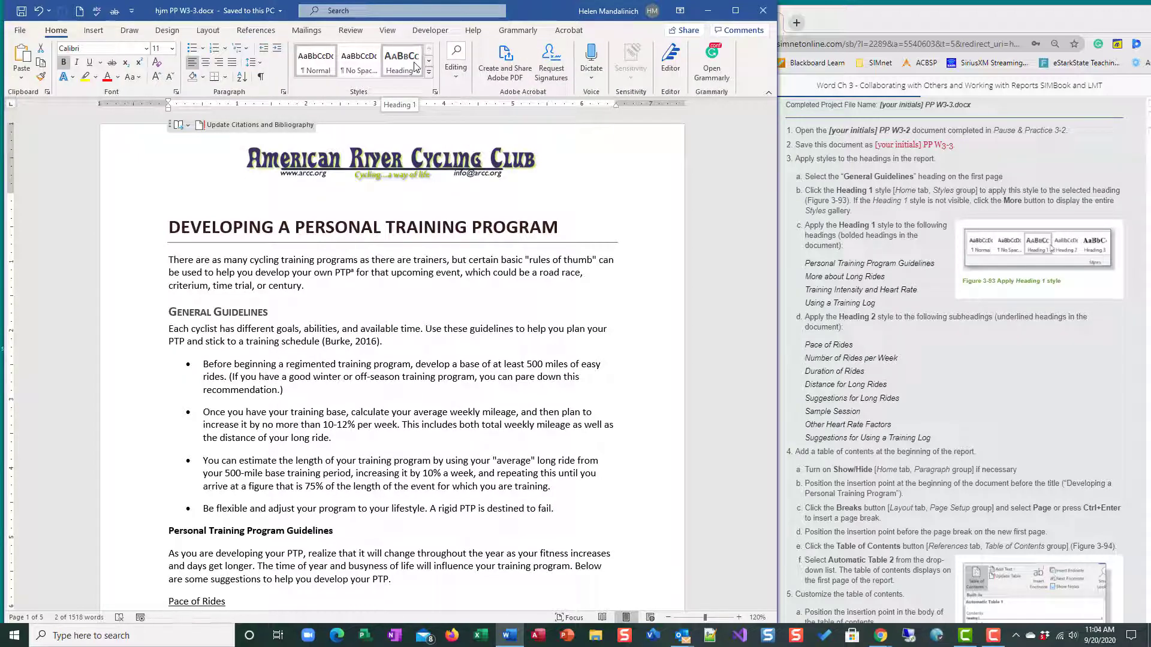
click(414, 66)
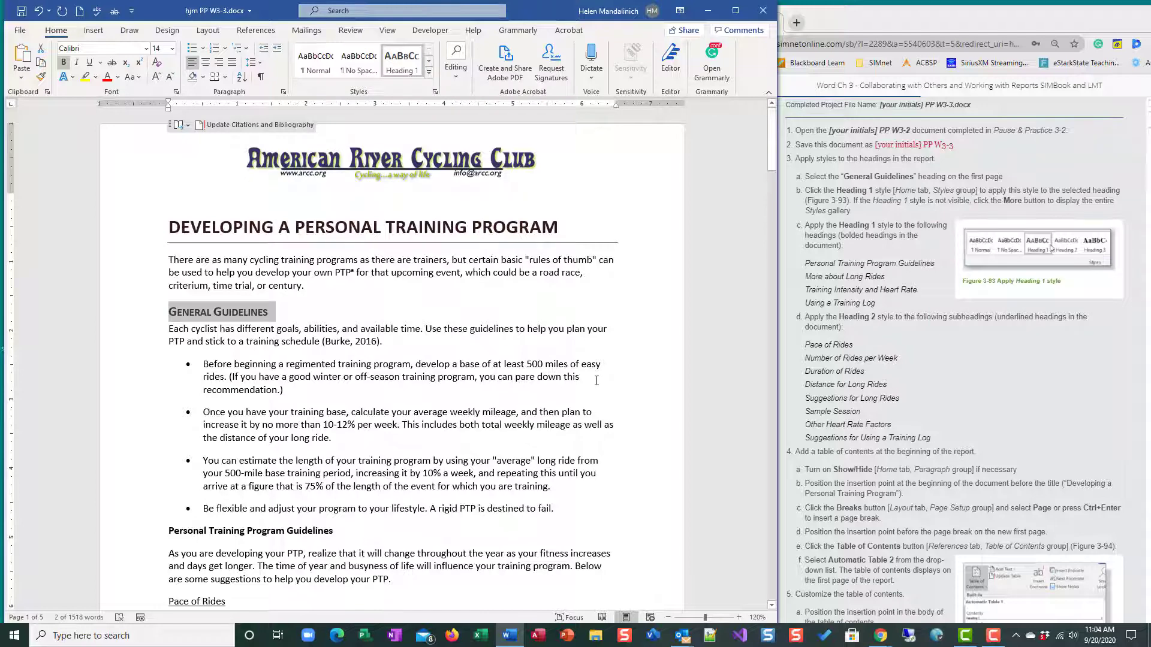
Step: Apply the Heading 1 style to the bold headings "Personal Training Program Guidelines" and "More about Long Rides"
scroll(462, 402, down, 4)
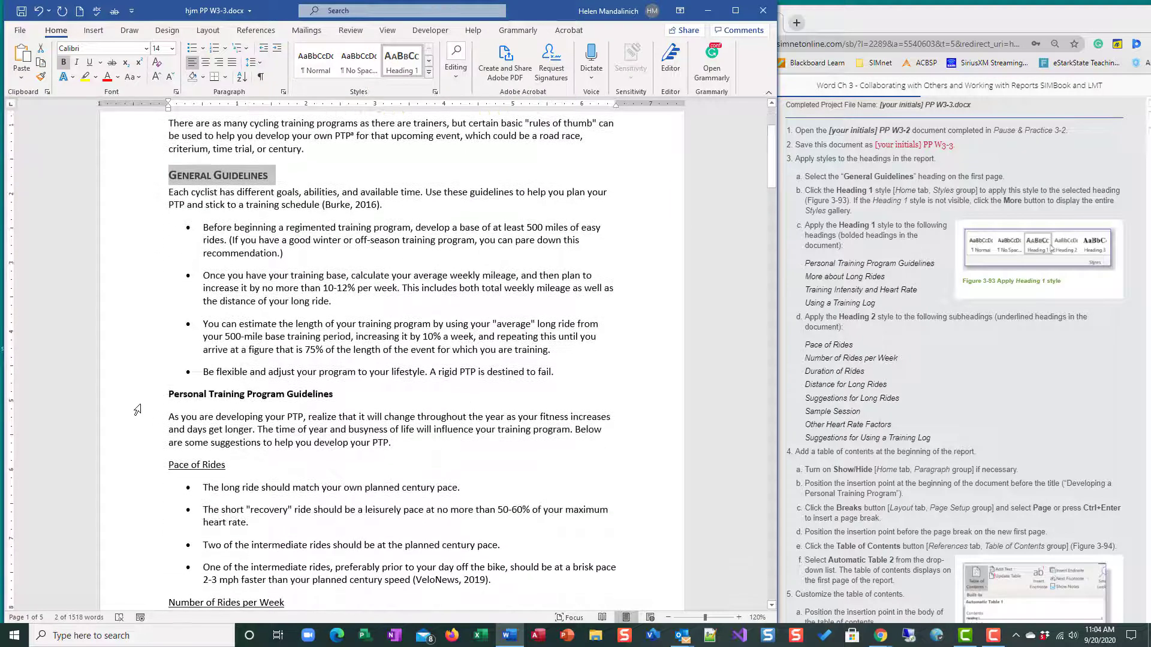
click(129, 401)
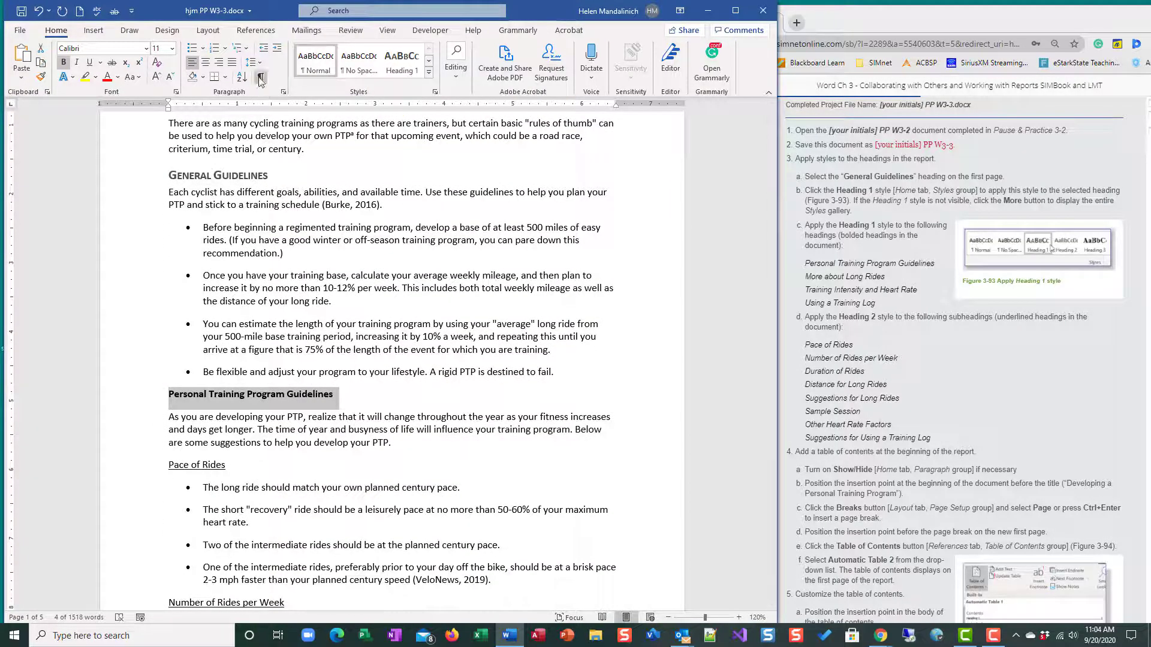
click(401, 60)
scroll(404, 394, down, 8)
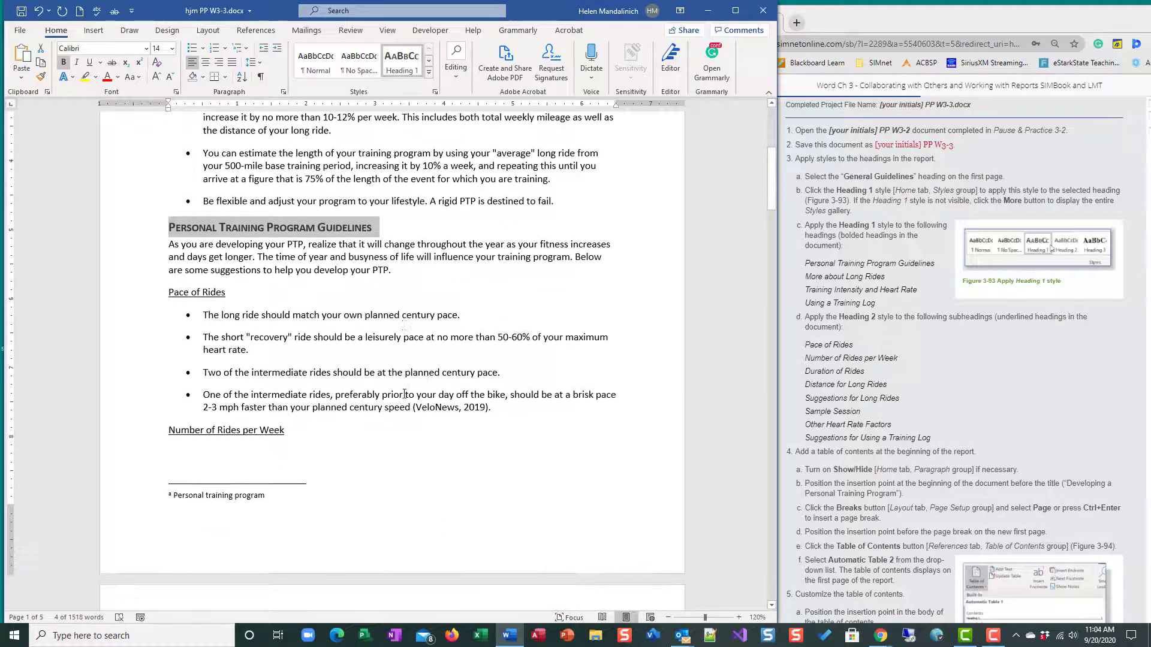
scroll(404, 394, down, 15)
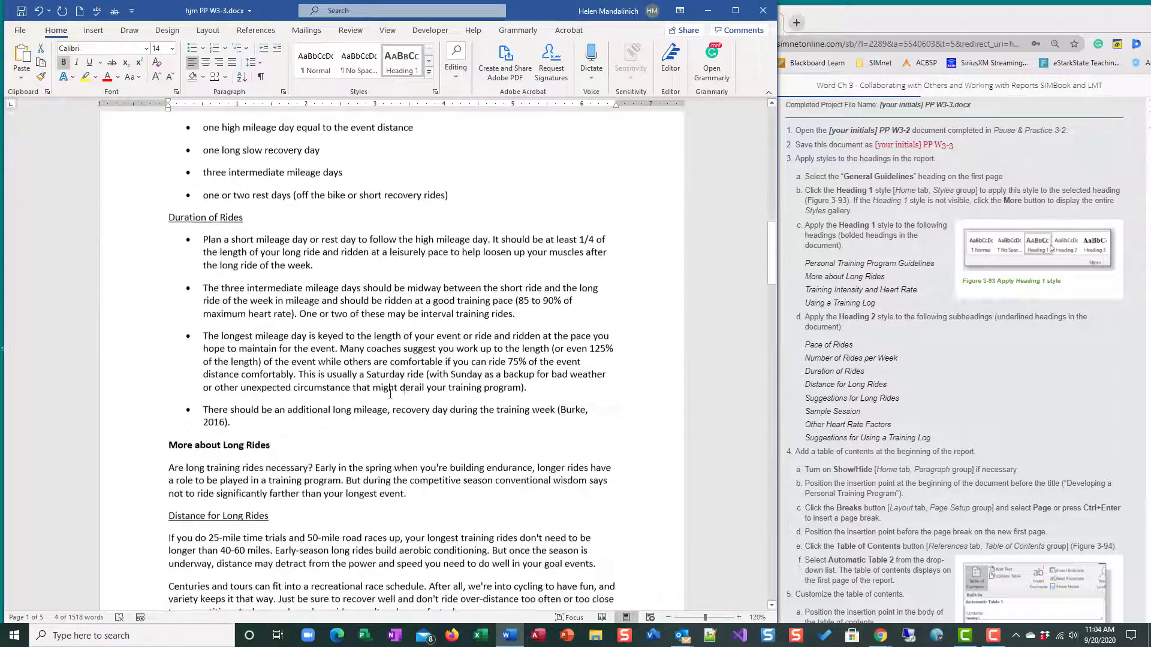
click(128, 454)
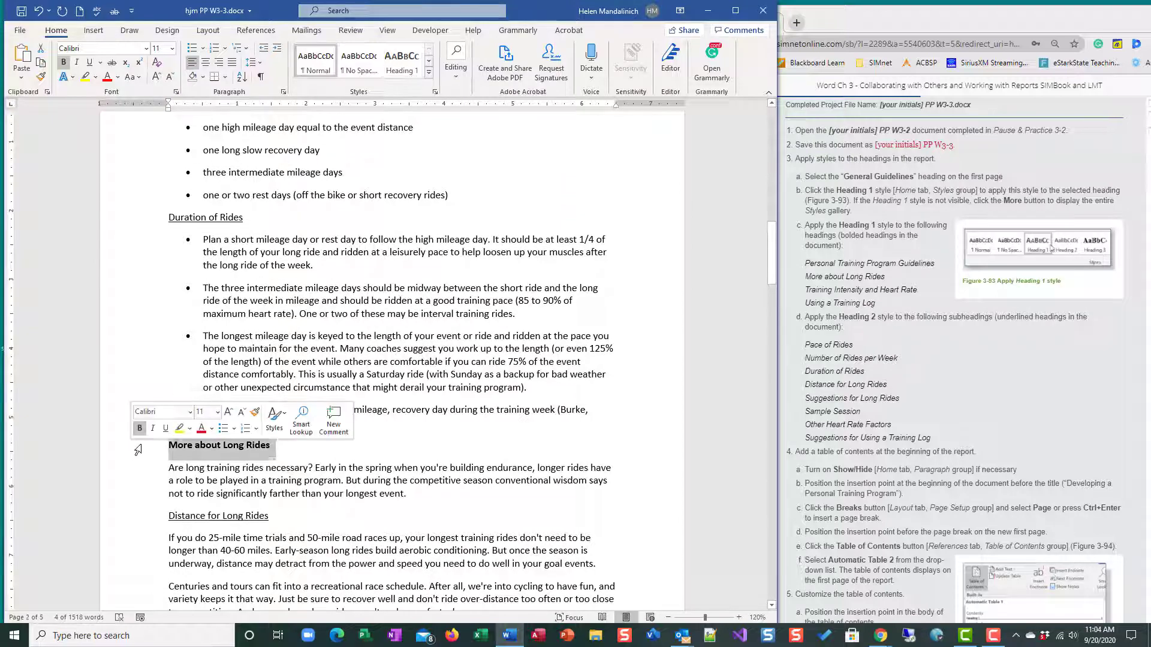
click(402, 60)
Step: Apply the Heading 1 style to the bold headings "Training Intensity and Heart Rate" and "Using a Training Log"
scroll(397, 356, down, 17)
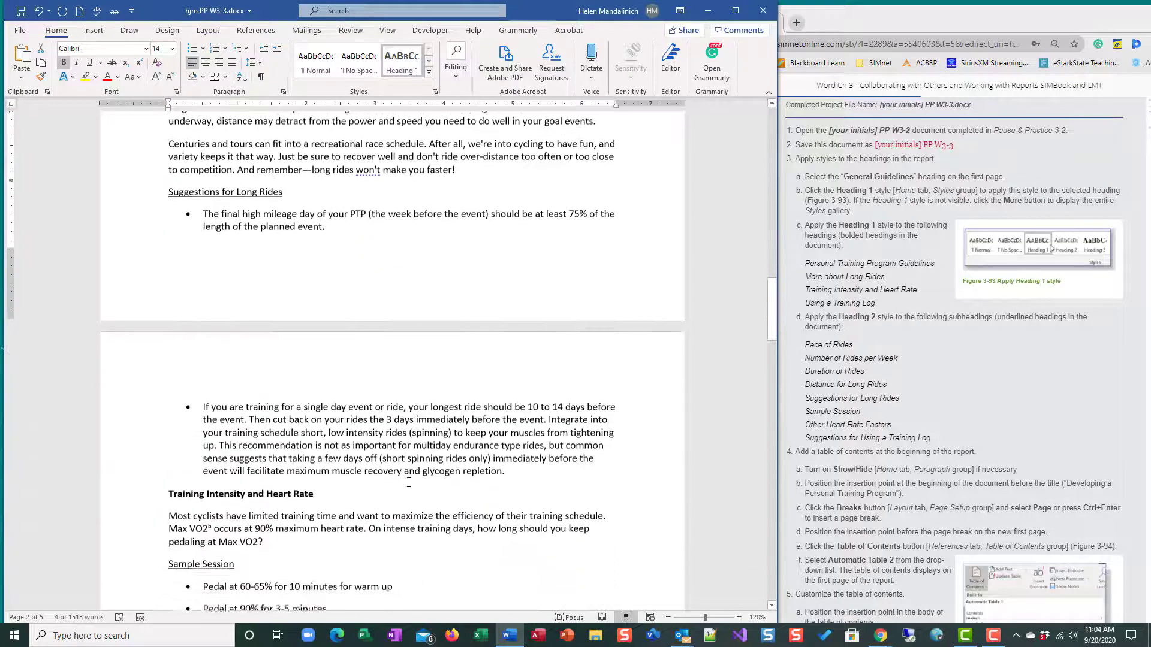
click(128, 320)
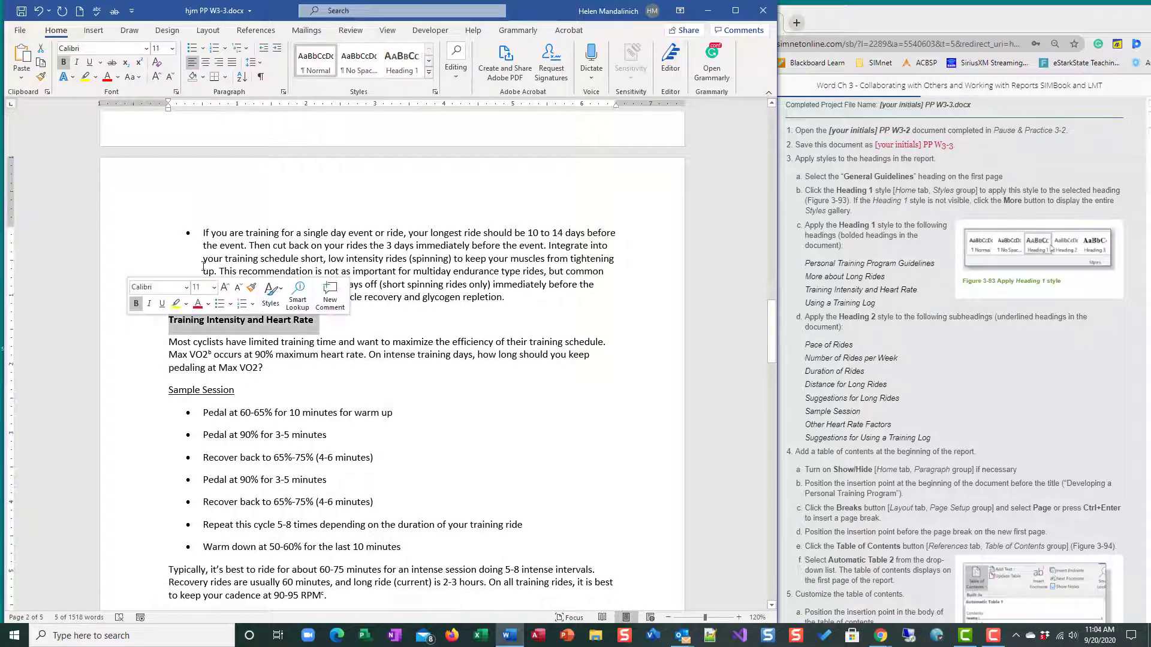
click(405, 66)
scroll(120, 440, down, 8)
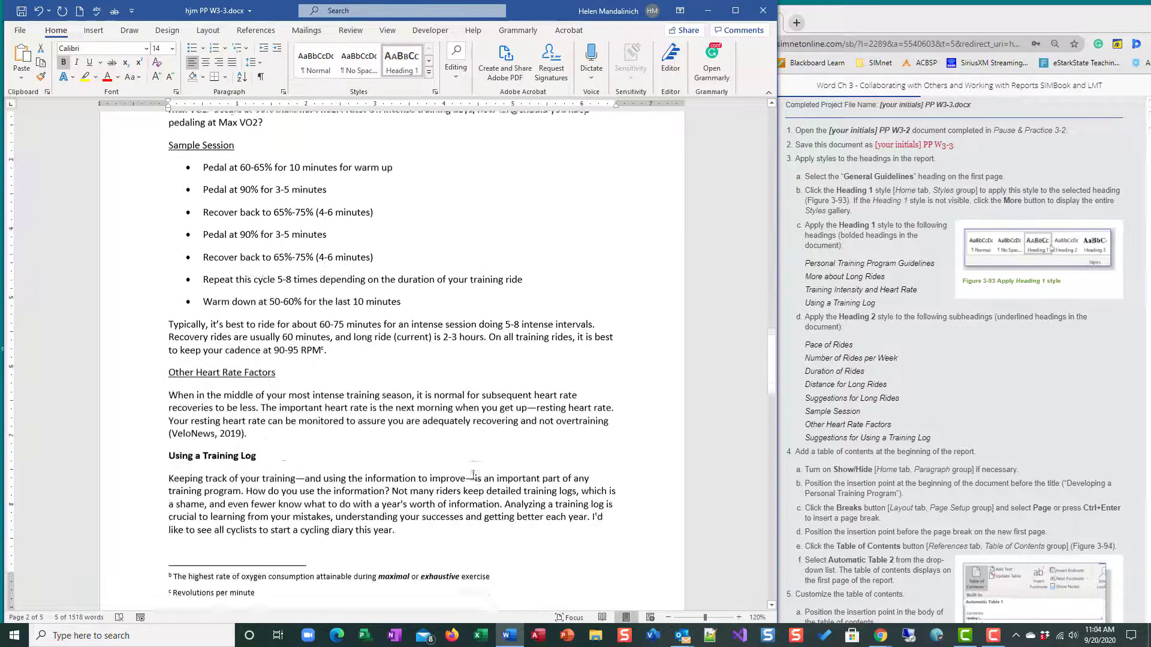
click(120, 427)
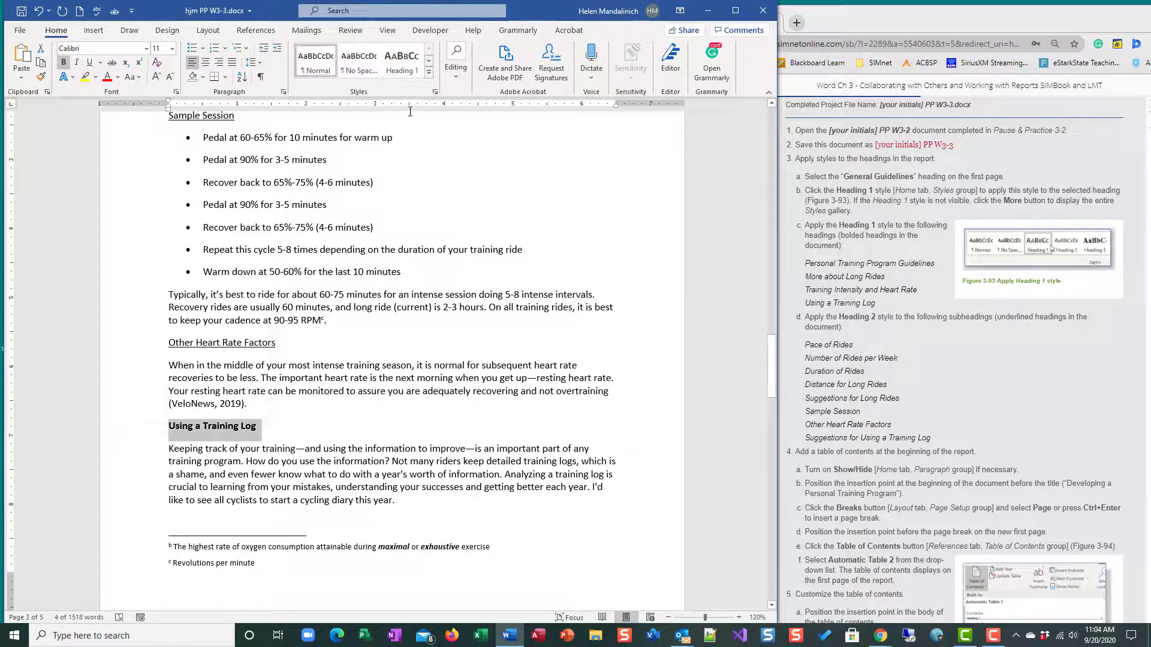
click(402, 63)
scroll(390, 535, down, 3)
scroll(390, 535, down, 20)
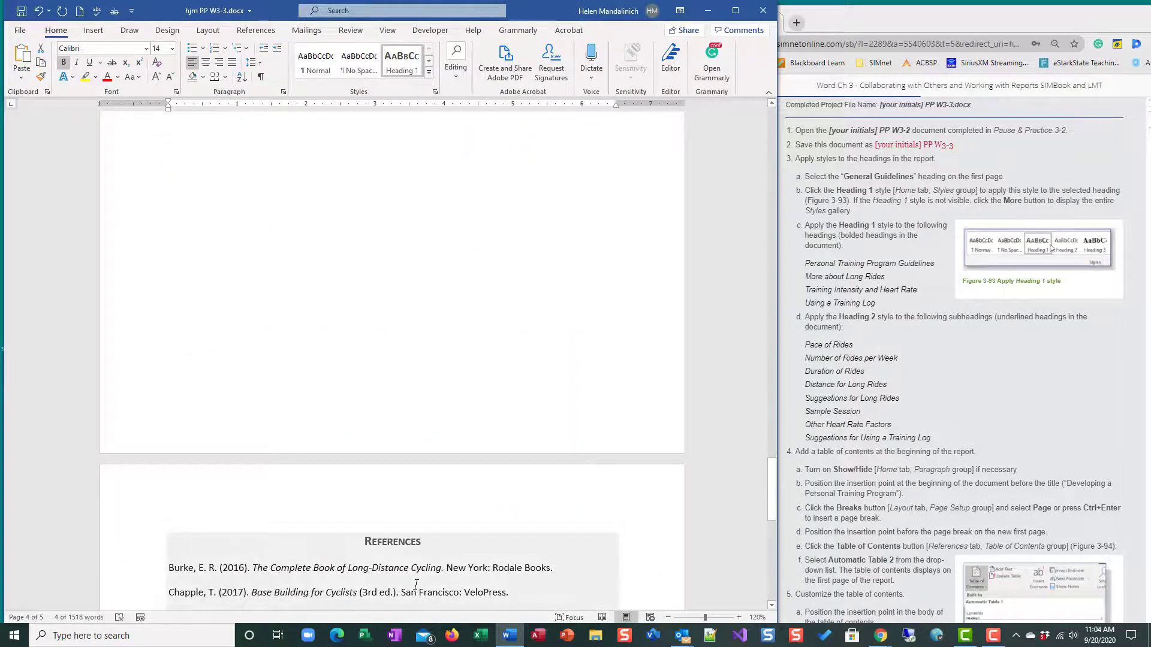
Step: Widen the document window to expose more styles and apply Heading 2 to the underlined "Pace of Rides" subheading on page 1
key(ctrl+Home)
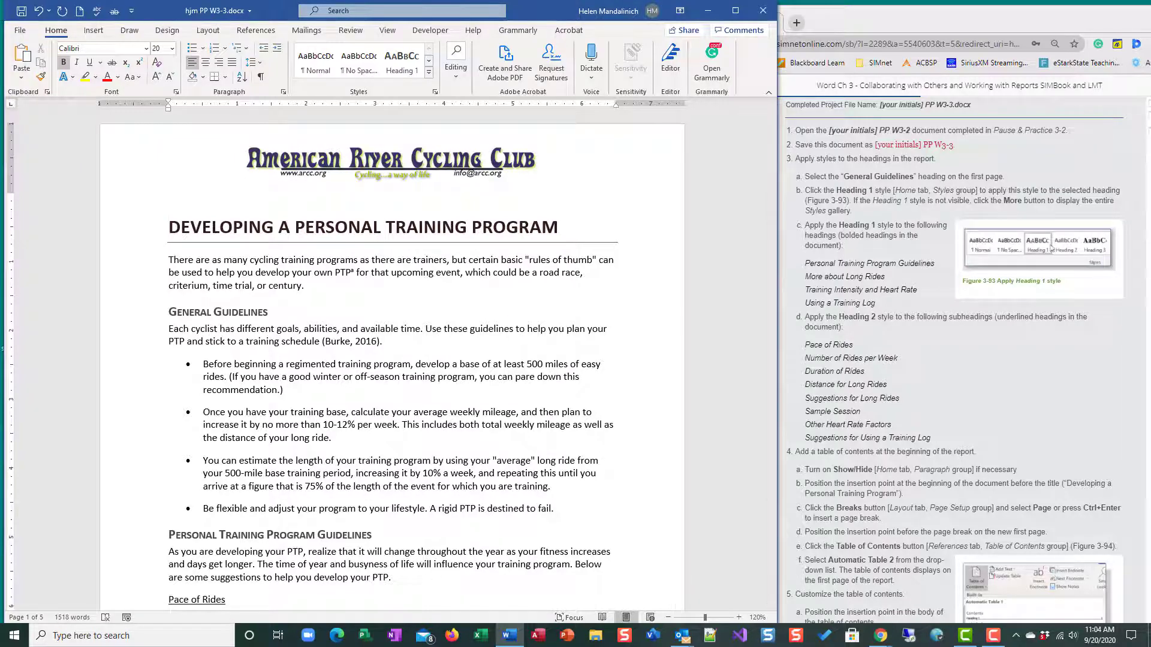
scroll(307, 485, down, 3)
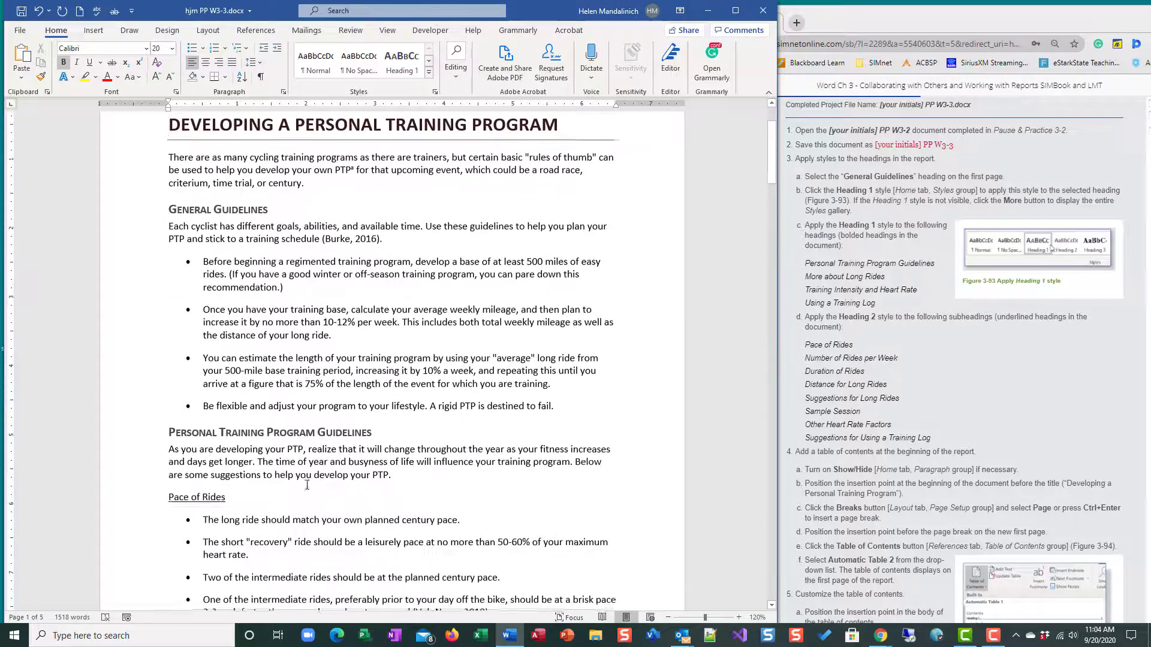
scroll(307, 485, down, 3)
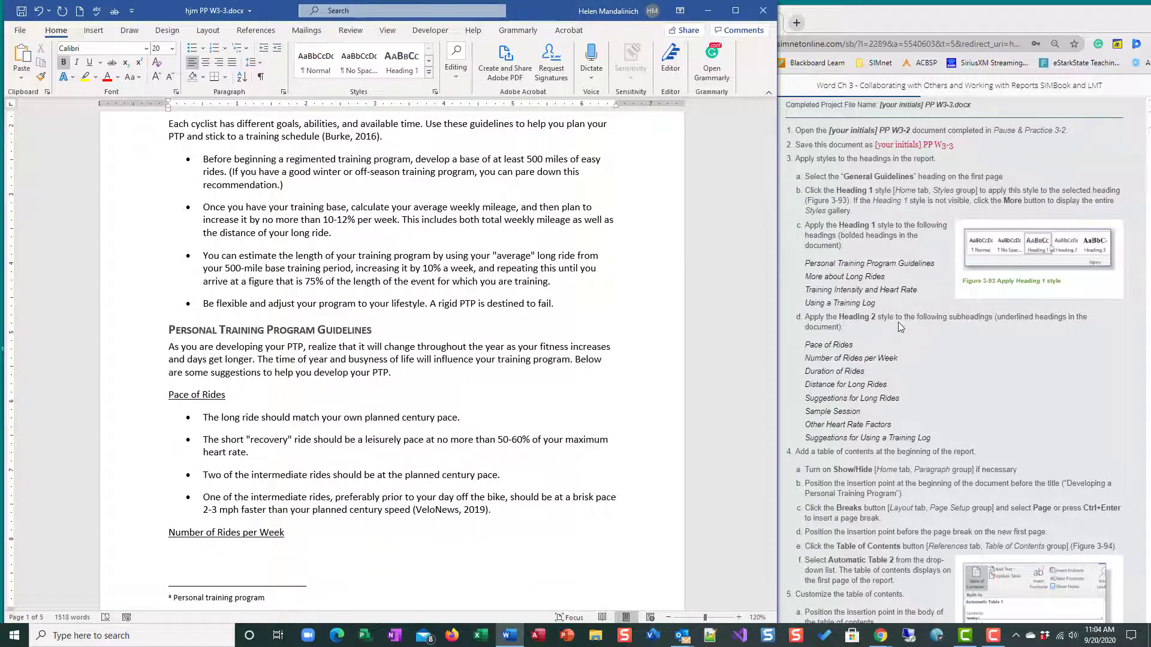
click(127, 401)
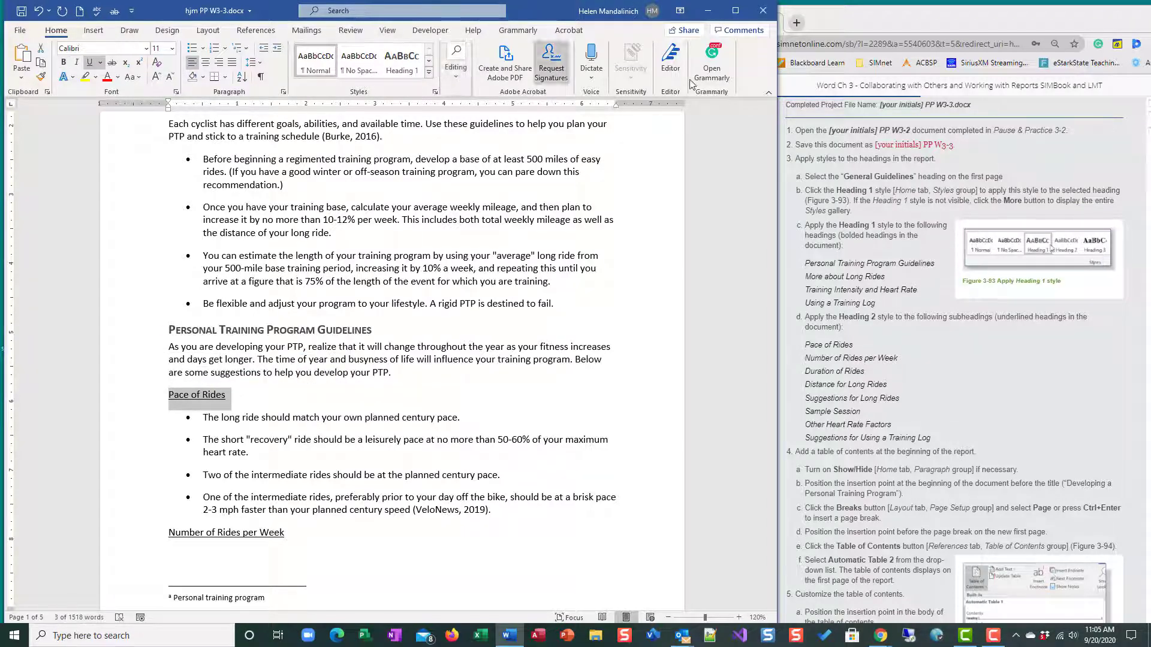
drag(904, 95, 1078, 96)
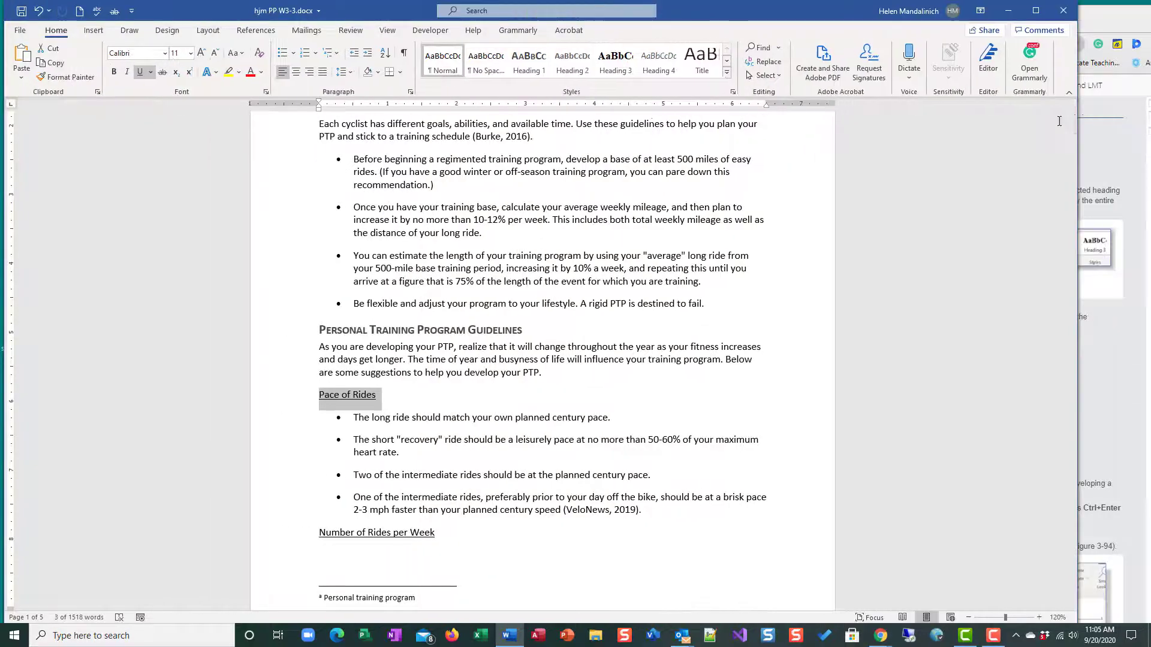
click(574, 62)
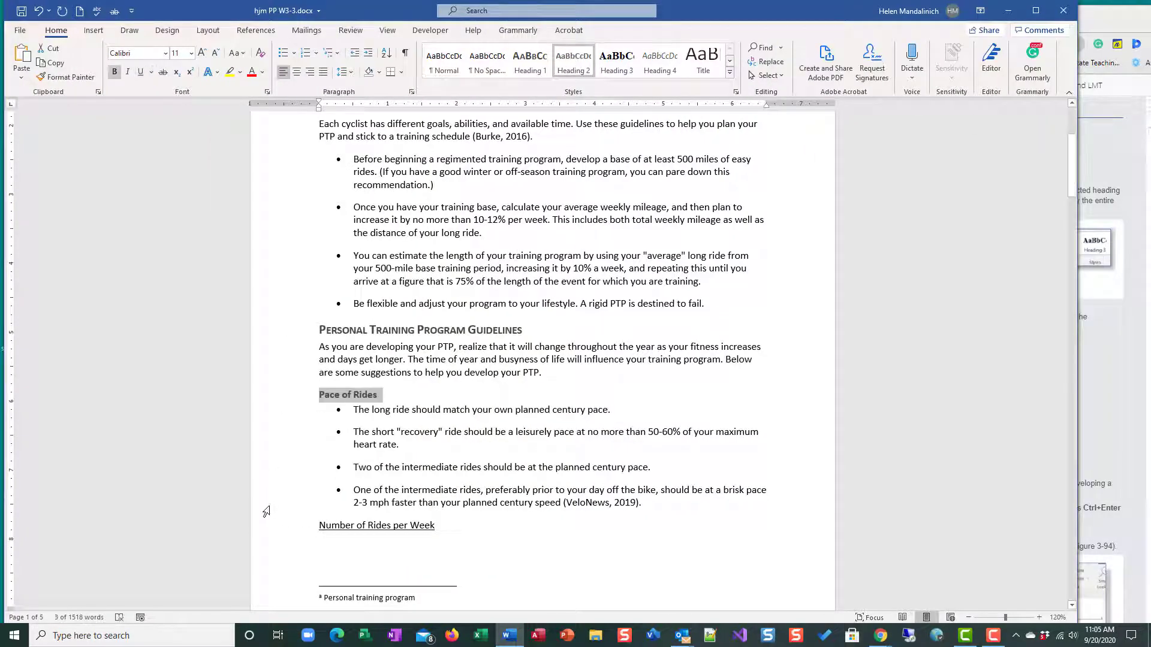
Step: Apply the Heading 2 style to the underlined subheadings "Number of Rides per Week" and "Duration of Rides"
click(264, 527)
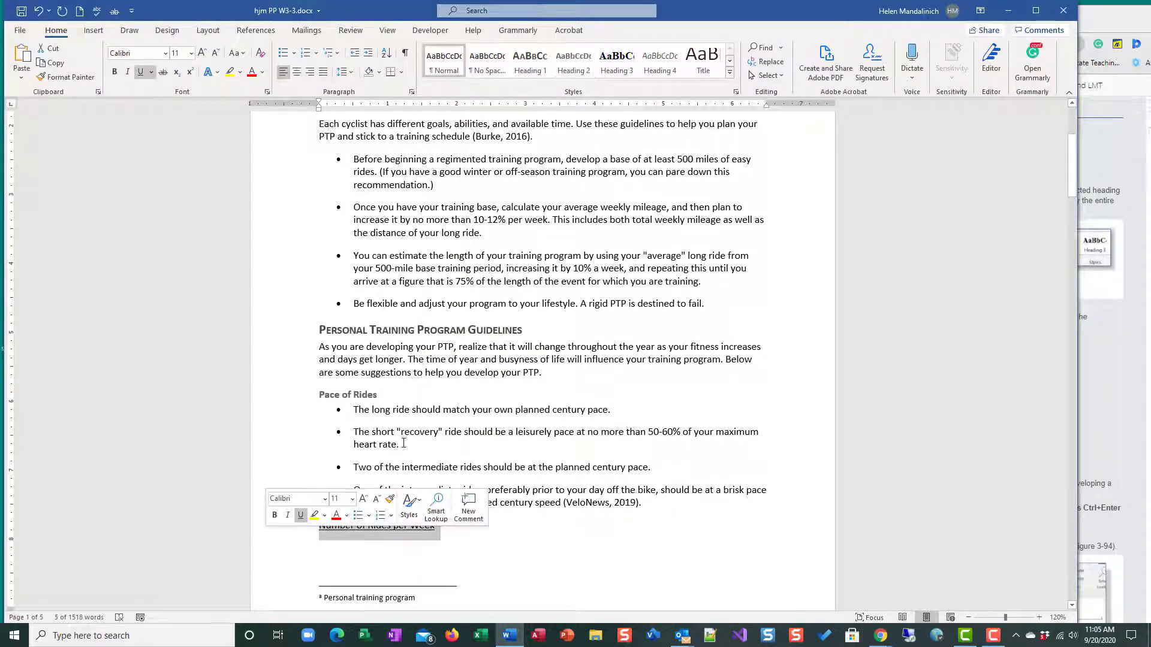
click(564, 67)
scroll(578, 492, down, 8)
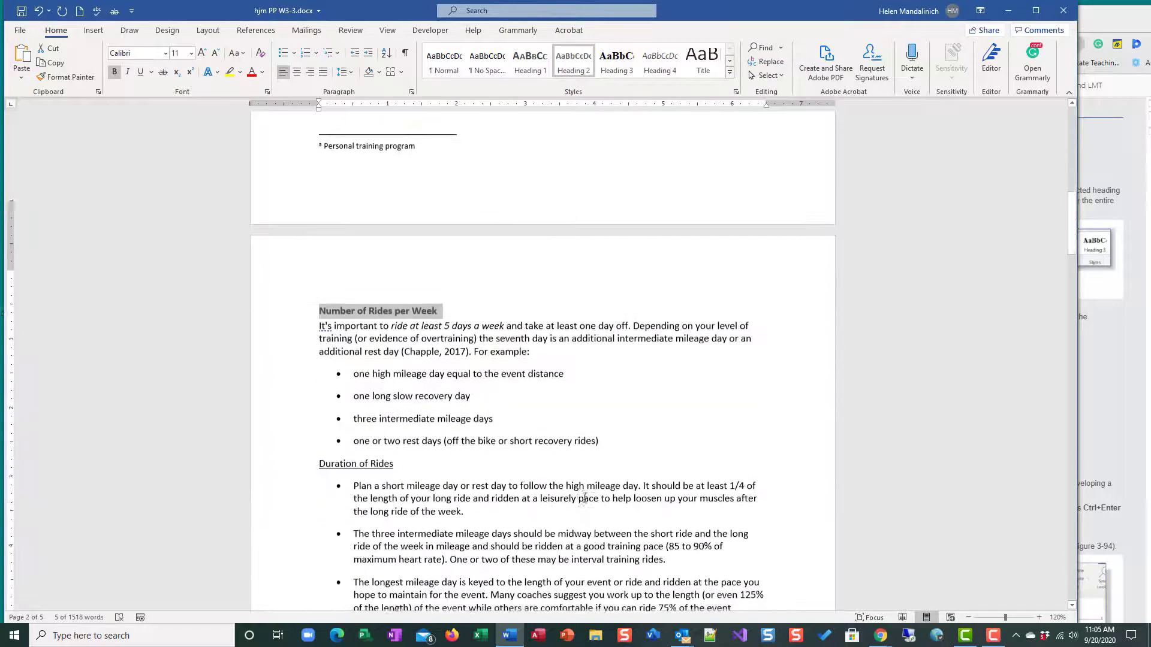
scroll(585, 498, down, 3)
click(267, 292)
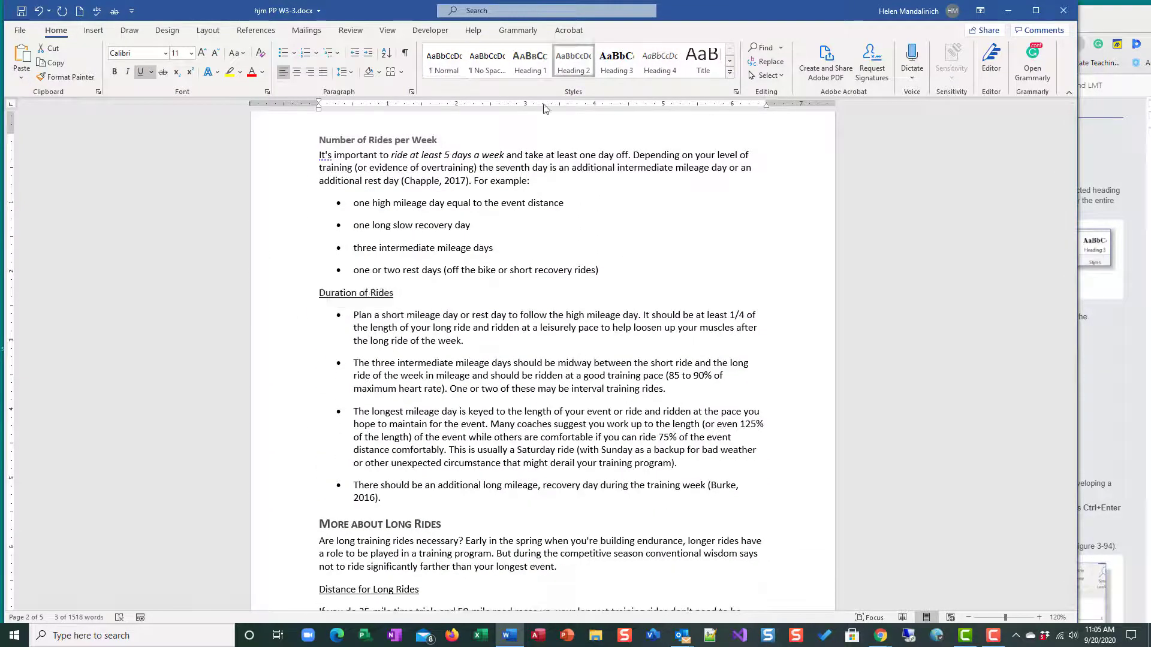
Step: Apply the Heading 2 style to the "Distance for Long Rides" and "Suggestions for Long Rides" subheadings
scroll(273, 276, down, 5)
click(267, 273)
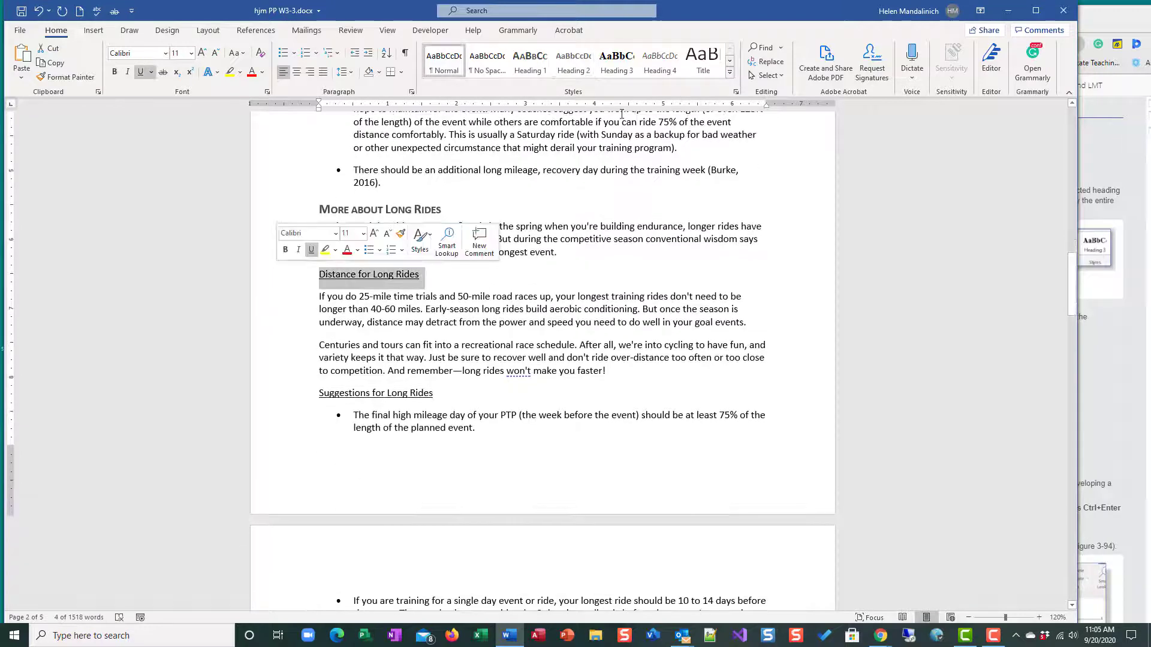
click(573, 63)
click(273, 386)
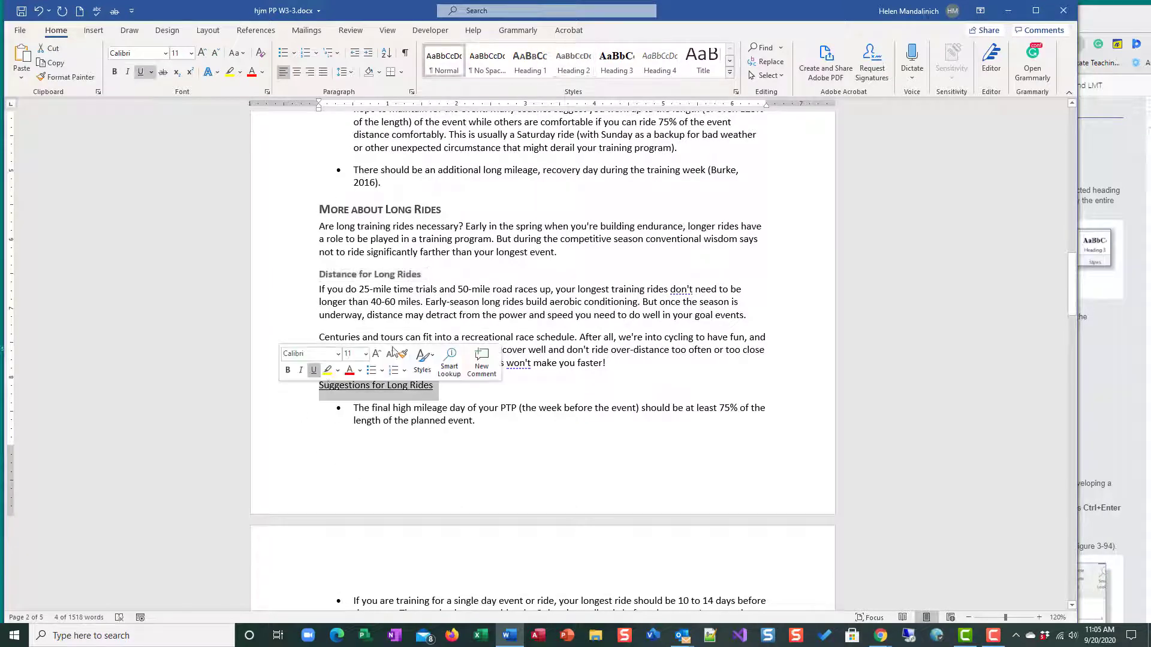
click(574, 63)
Step: Apply the Heading 2 style to the "Sample Session" subheading under Training Intensity and Heart Rate
scroll(552, 461, down, 4)
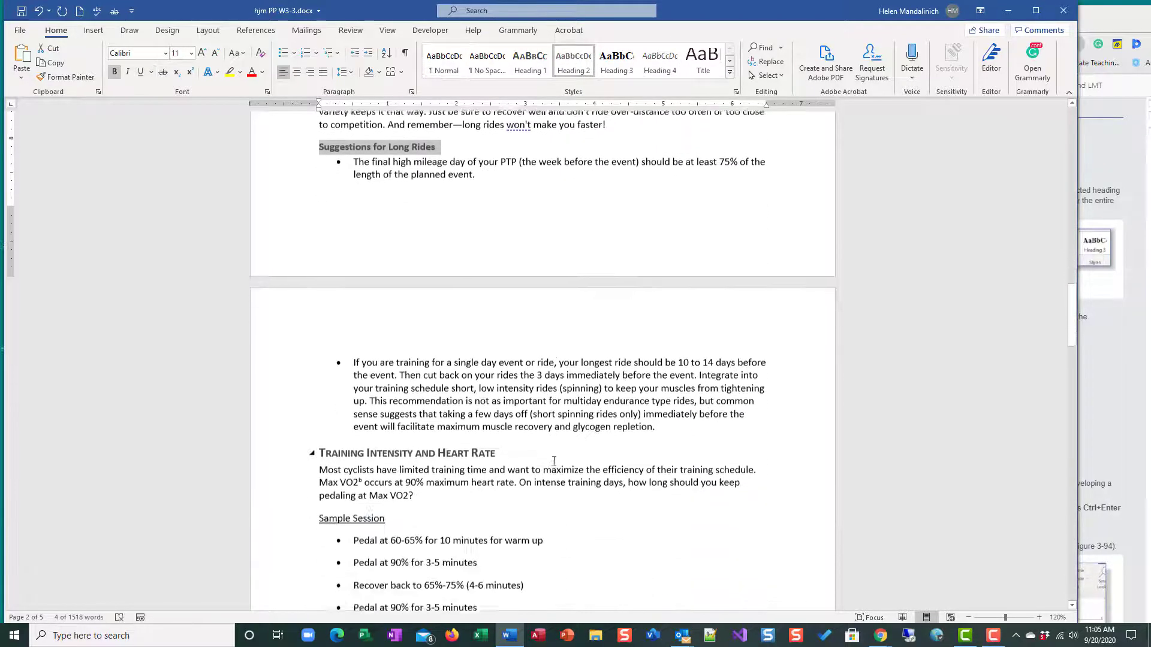
scroll(554, 461, down, 3)
click(273, 314)
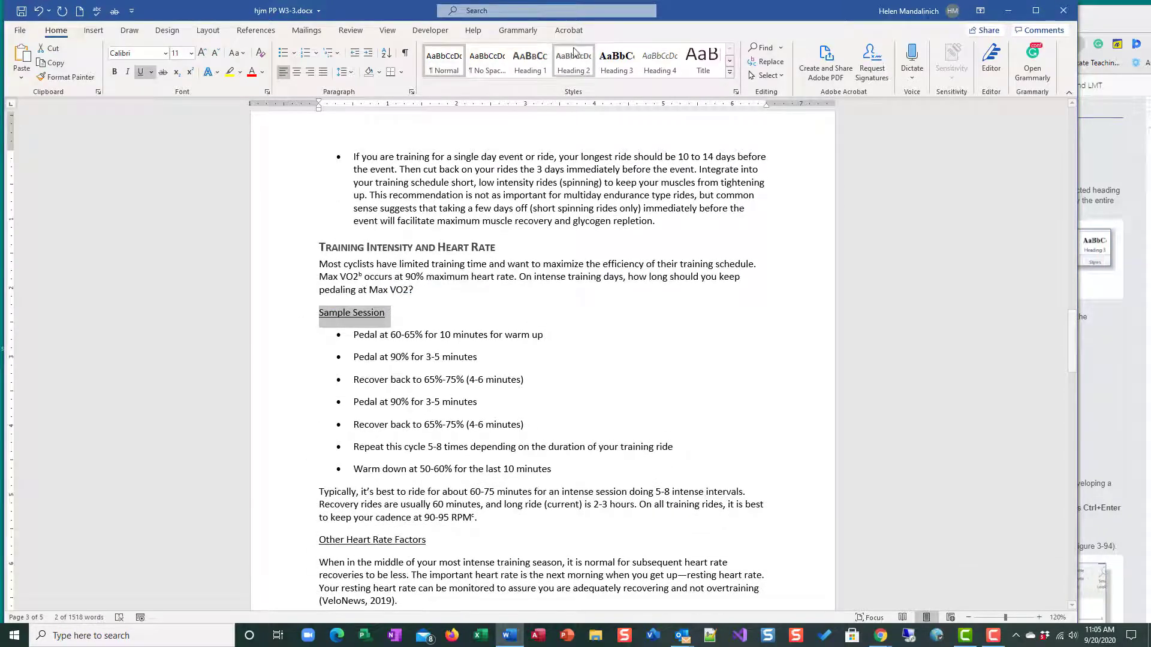
click(574, 57)
scroll(284, 444, down, 2)
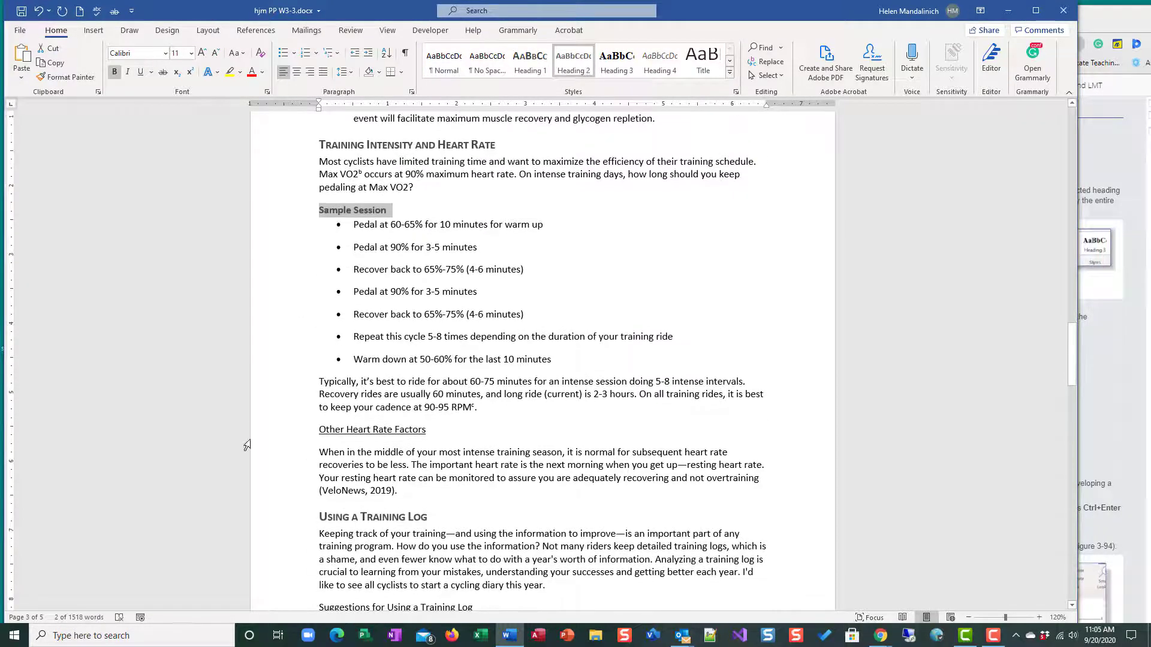
Step: Apply the Heading 2 style to the underlined subheadings "Other Heart Rate Factors" and "Suggestions for Using a Training Log"
click(284, 444)
click(573, 60)
scroll(536, 431, down, 3)
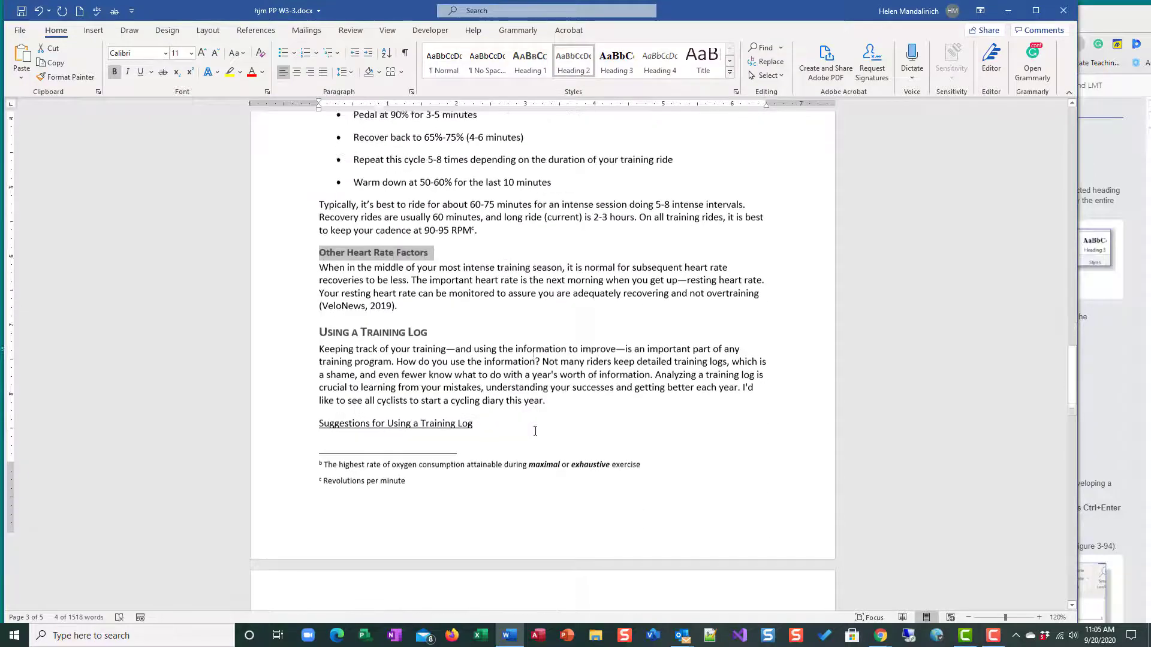
scroll(535, 431, down, 1)
click(271, 363)
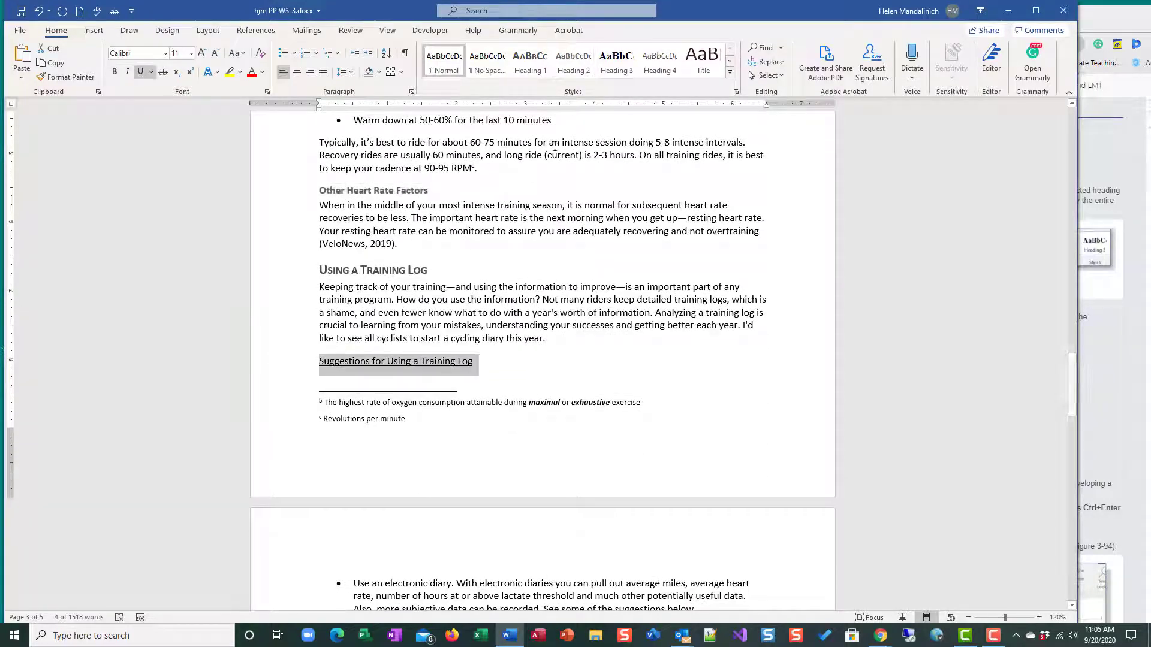
click(573, 49)
scroll(555, 500, down, 9)
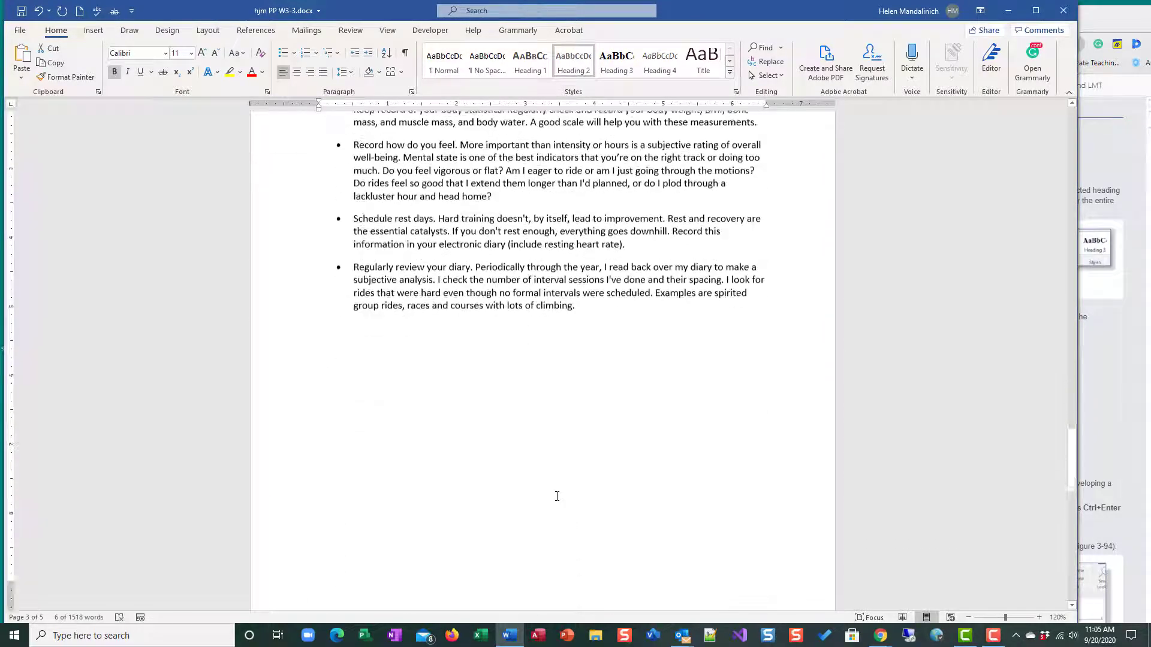
scroll(555, 495, down, 5)
Step: Return to the beginning of the document and narrow its window so the table of contents instructions show beside it
key(ctrl+Home)
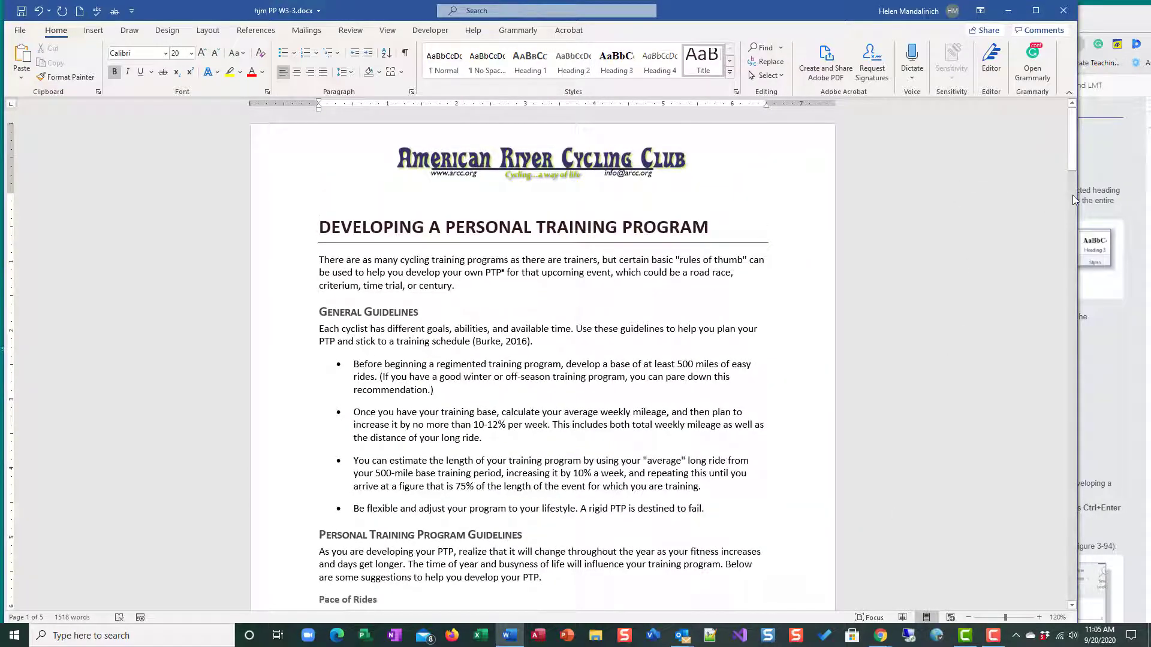
drag(1076, 198, 714, 216)
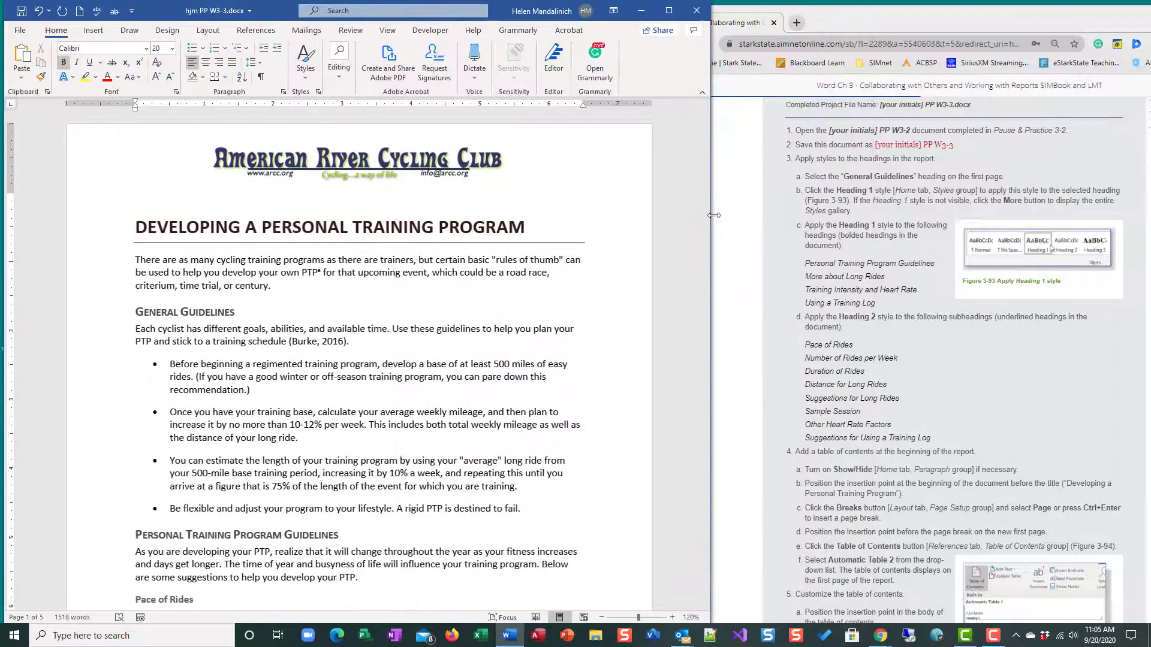
scroll(944, 404, down, 3)
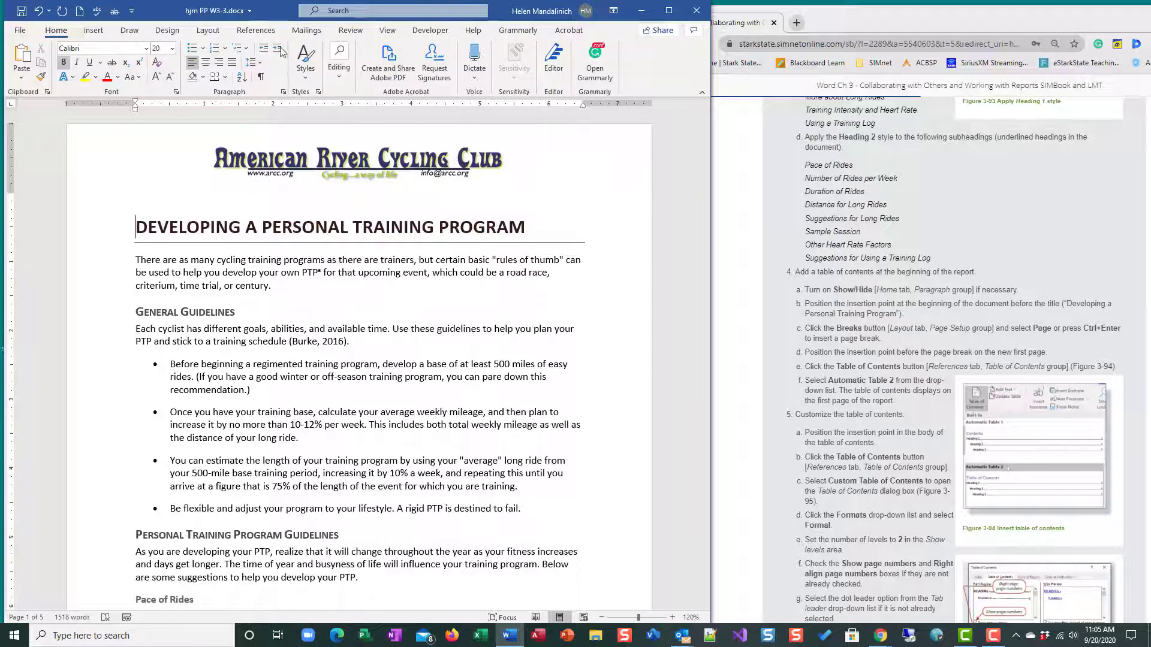
Step: Show the formatting marks and insert a page break before the title "Developing a Personal Training Program"
click(260, 77)
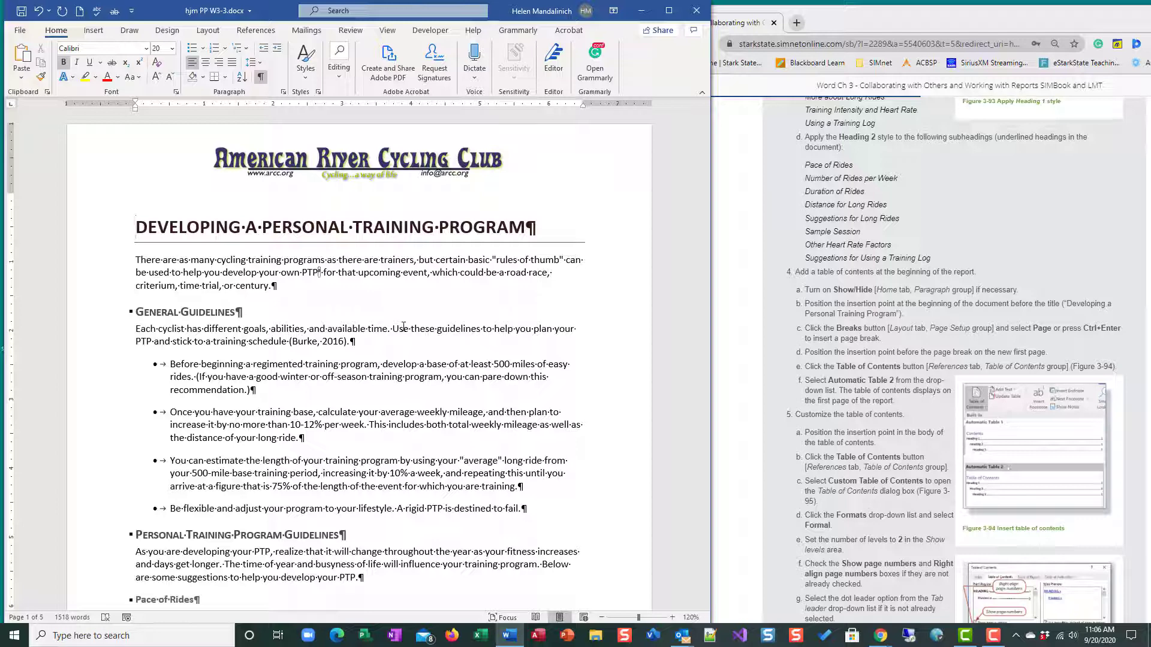
key(ctrl+Return)
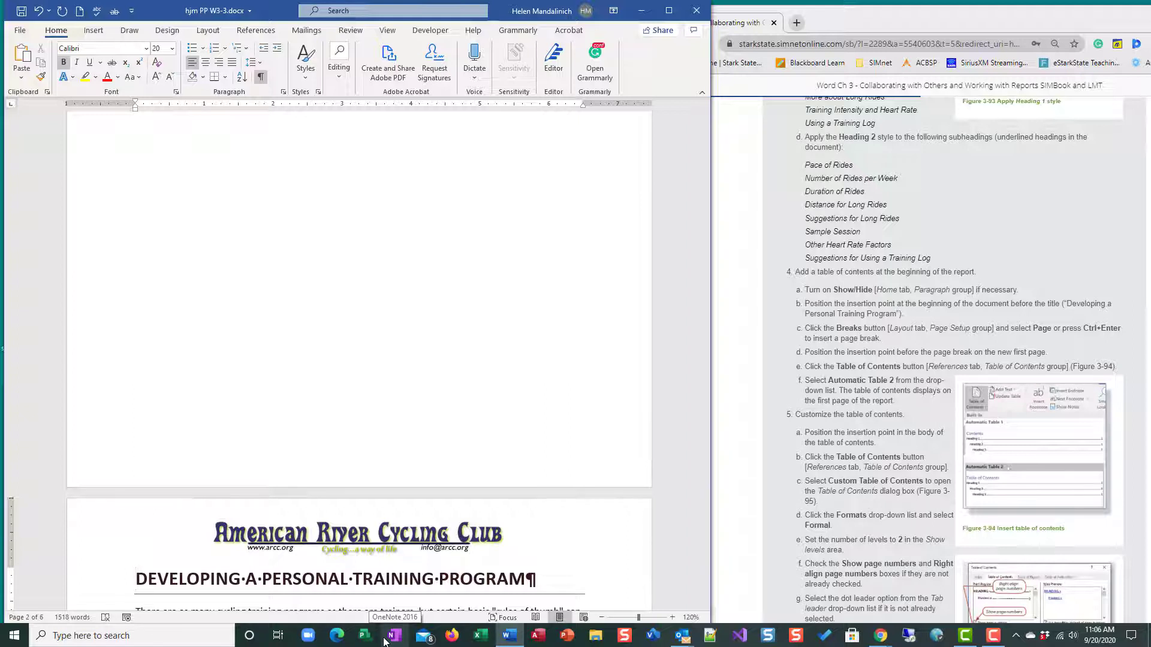
scroll(575, 223, up, 6)
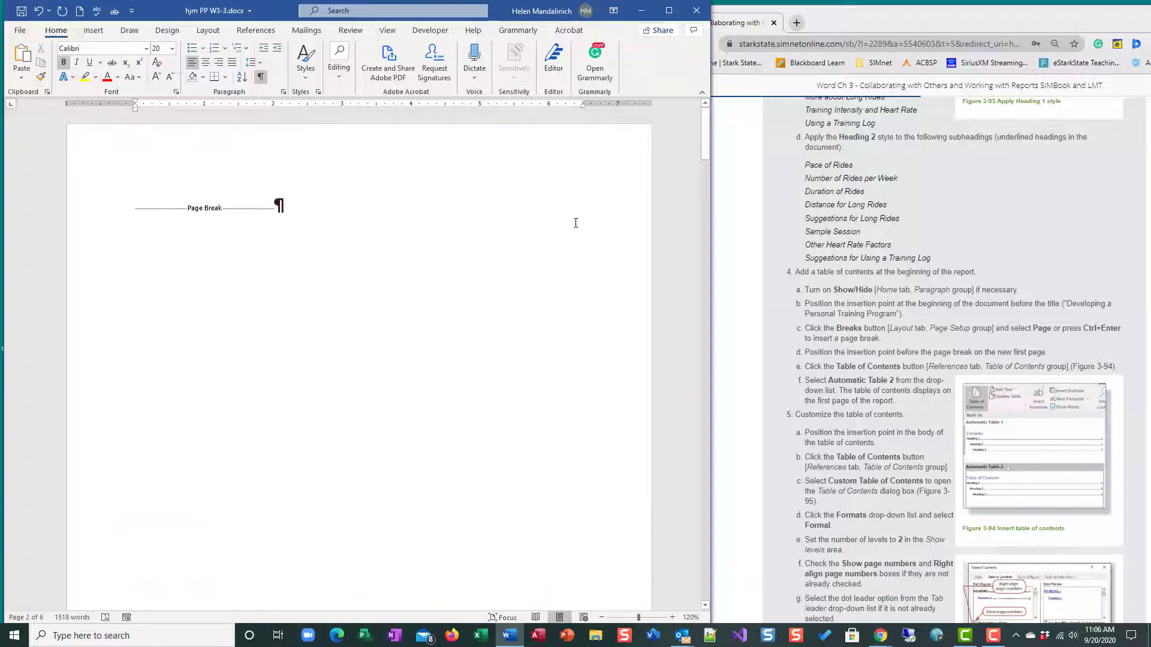
Step: Insert an Automatic Table 2 table of contents before the page break on the new first page
click(150, 215)
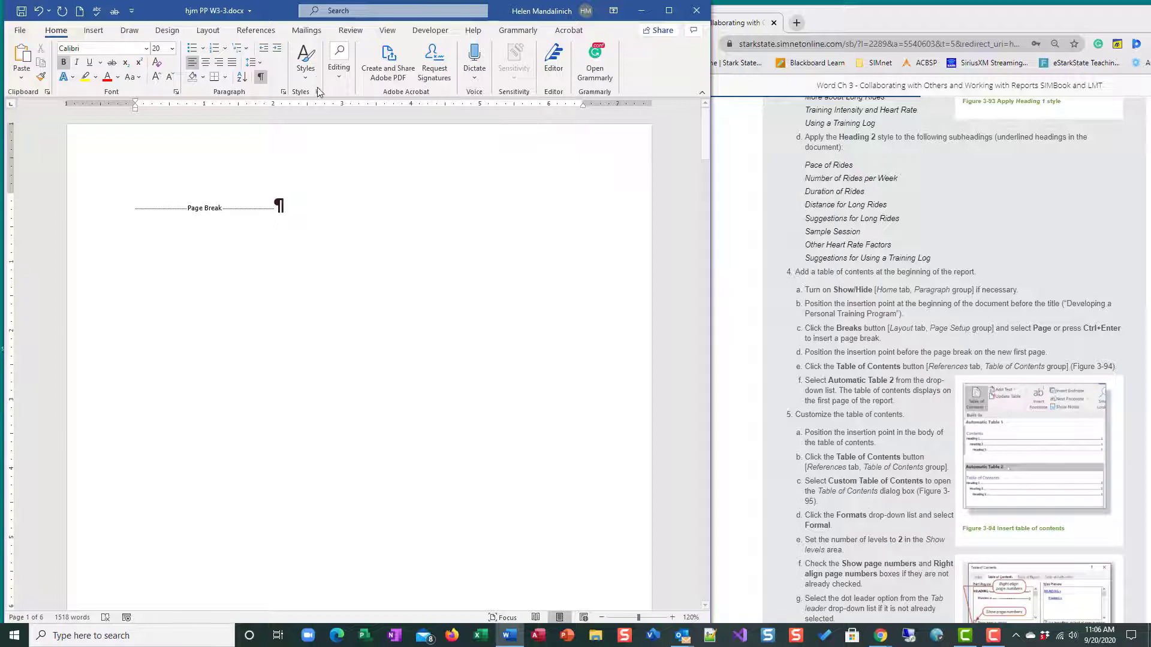
click(264, 33)
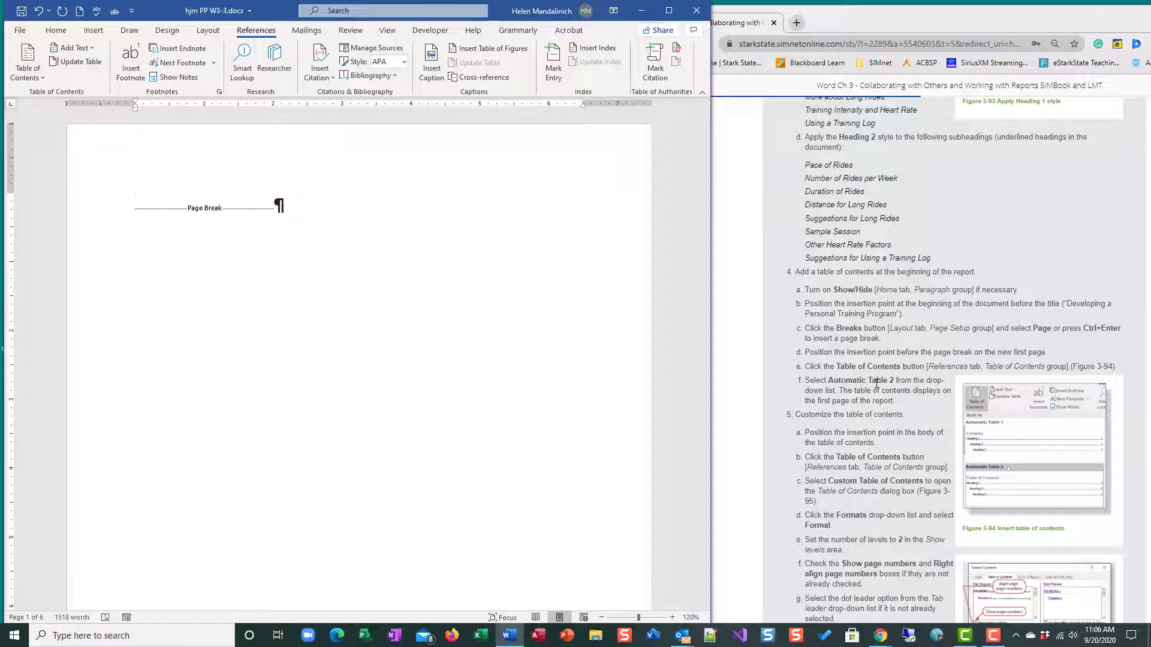
click(38, 74)
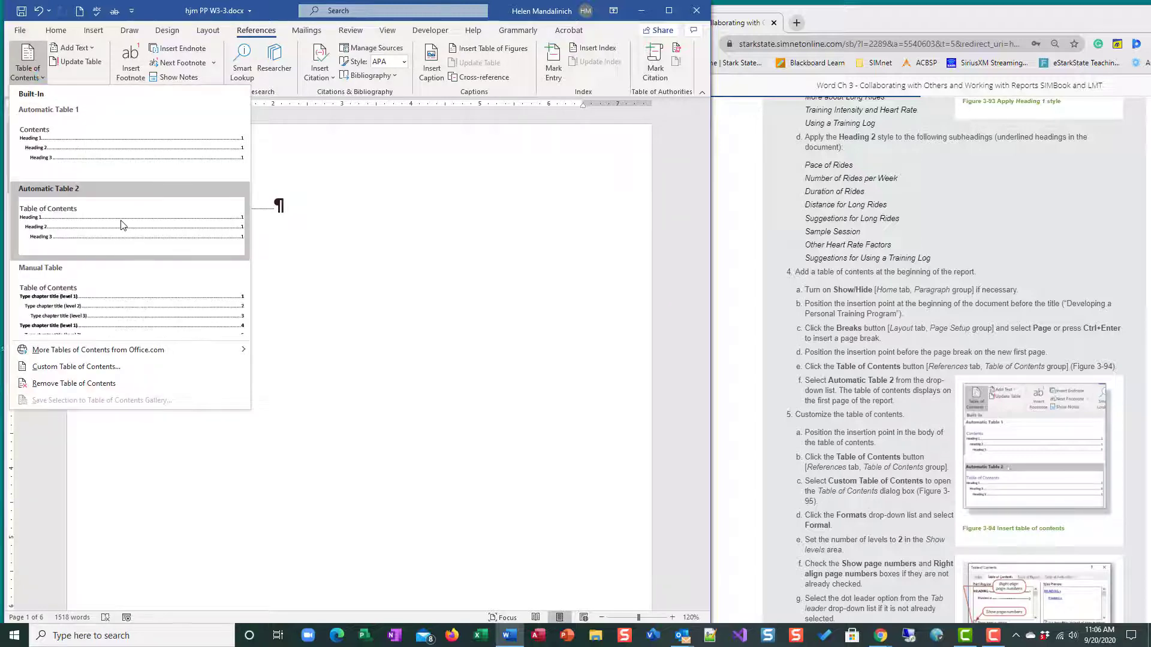
click(121, 224)
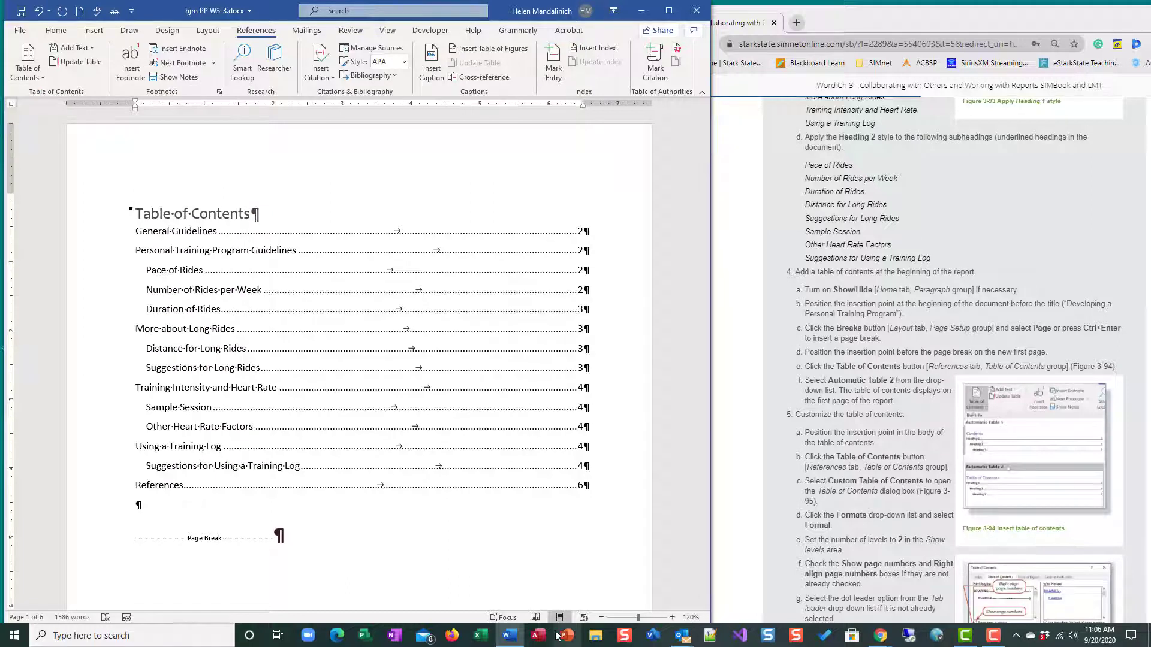
click(589, 495)
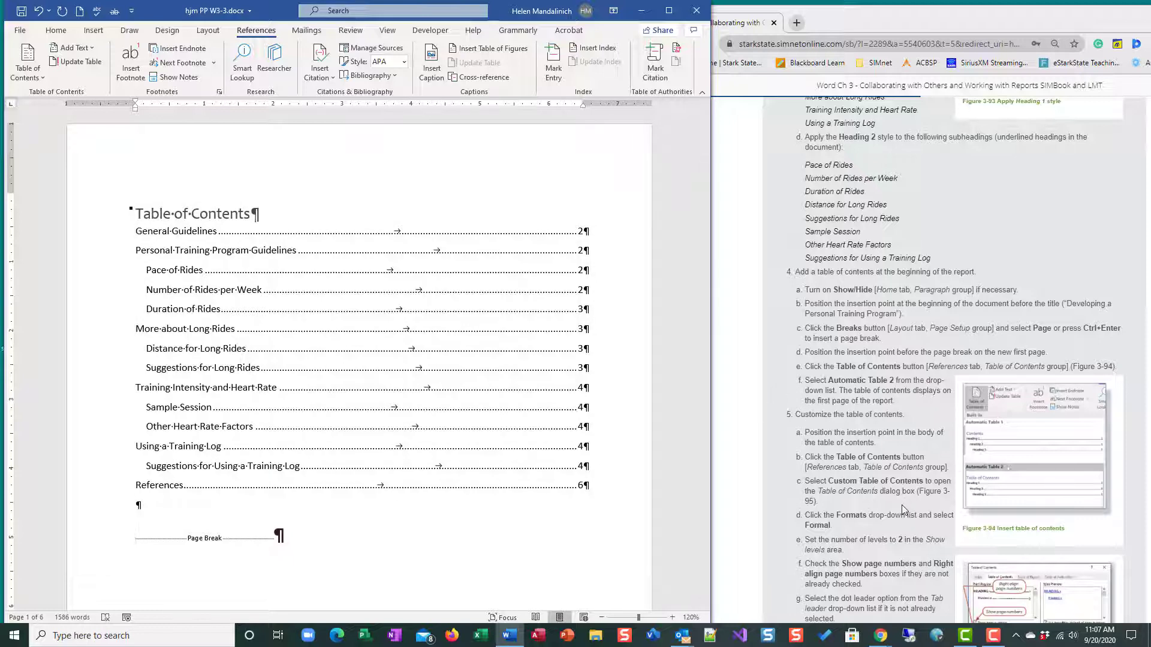
Step: Customize the table of contents to show 2 levels with a dot tab leader, replacing the existing table
scroll(899, 509, down, 3)
scroll(899, 508, down, 1)
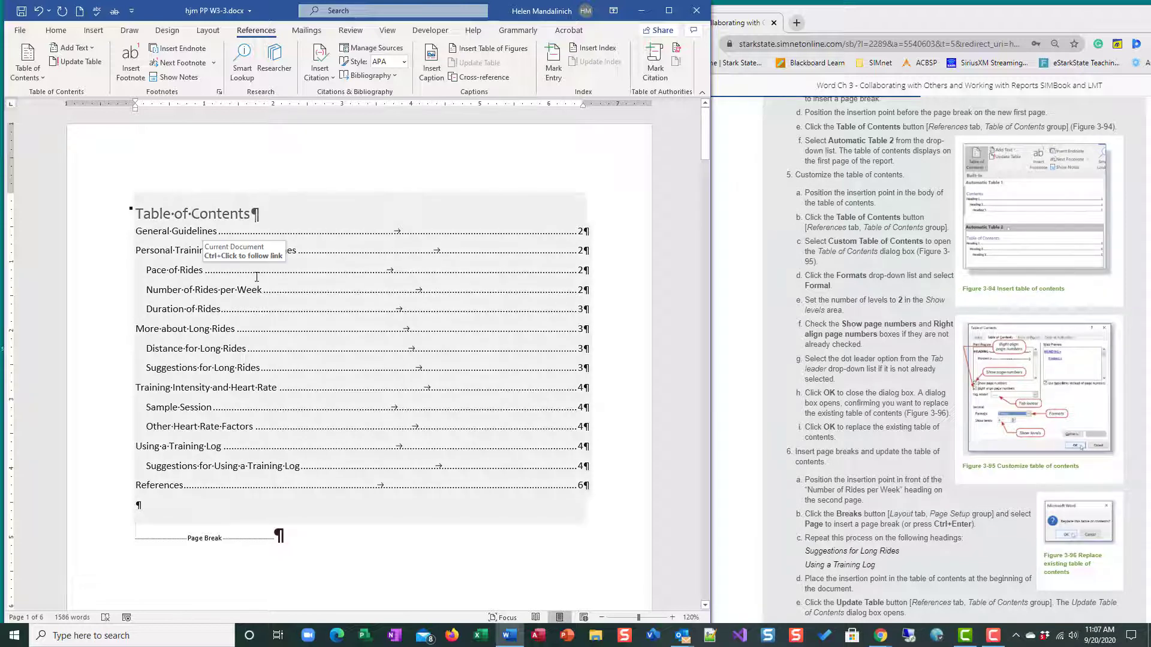
click(330, 249)
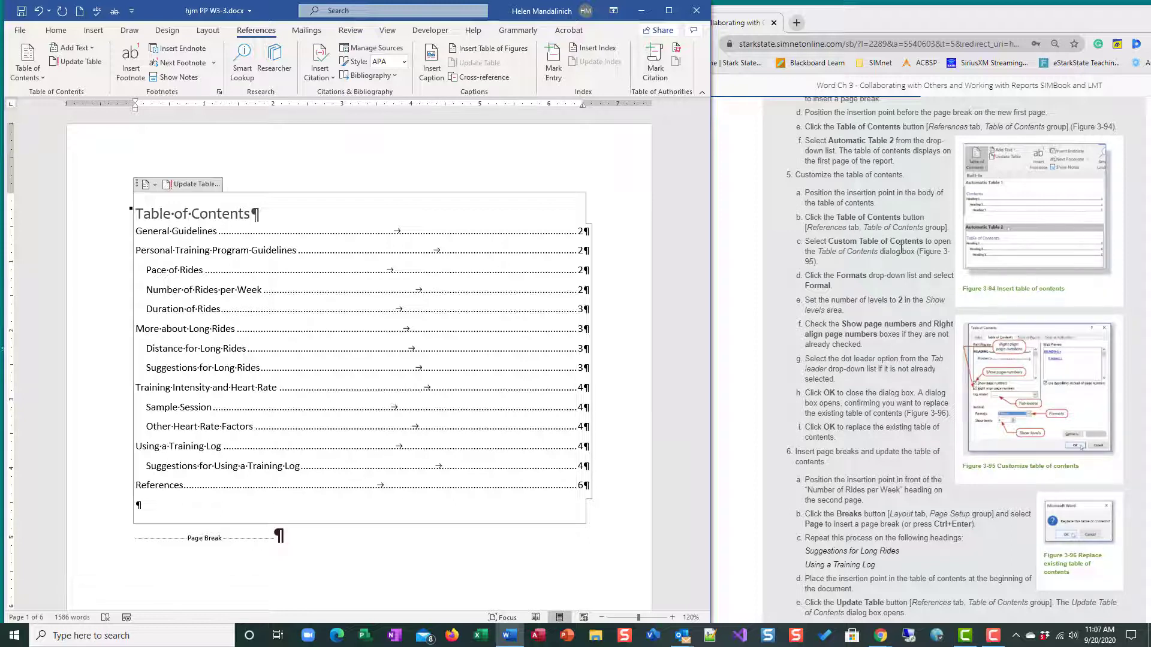
click(44, 76)
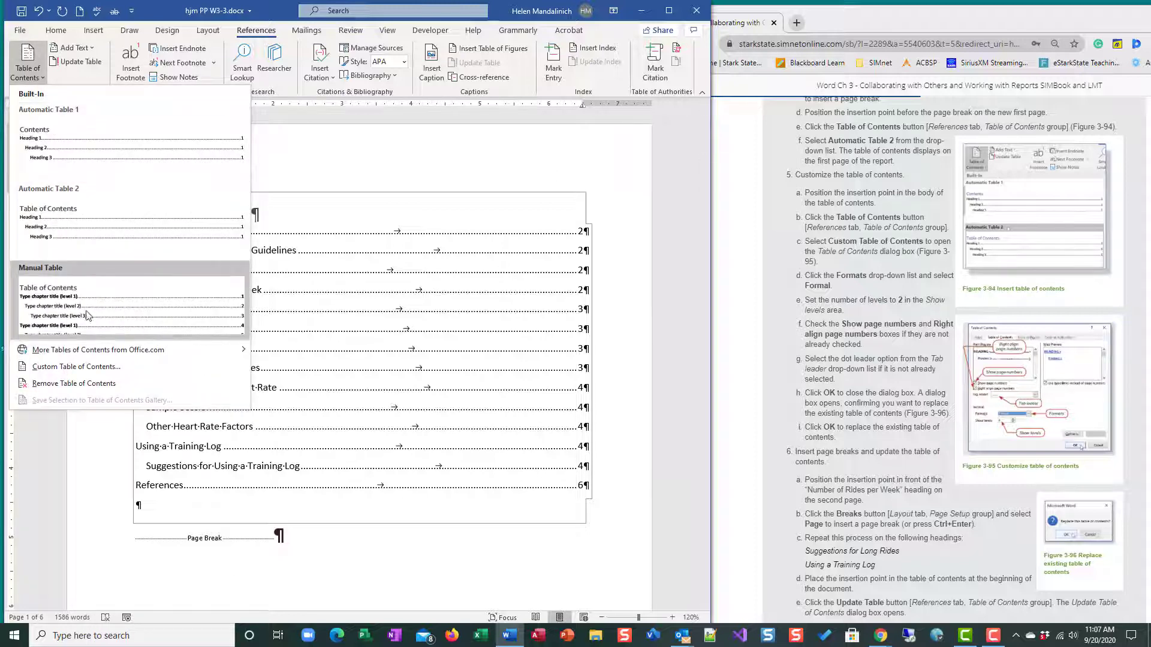
click(89, 368)
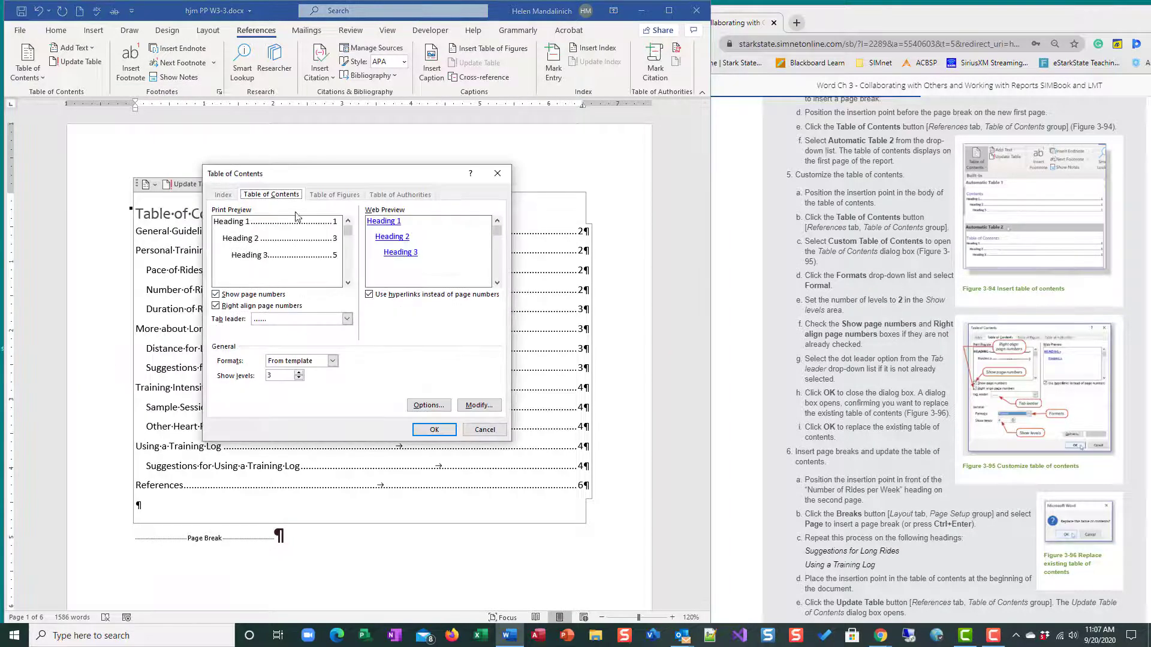
drag(505, 141, 514, 124)
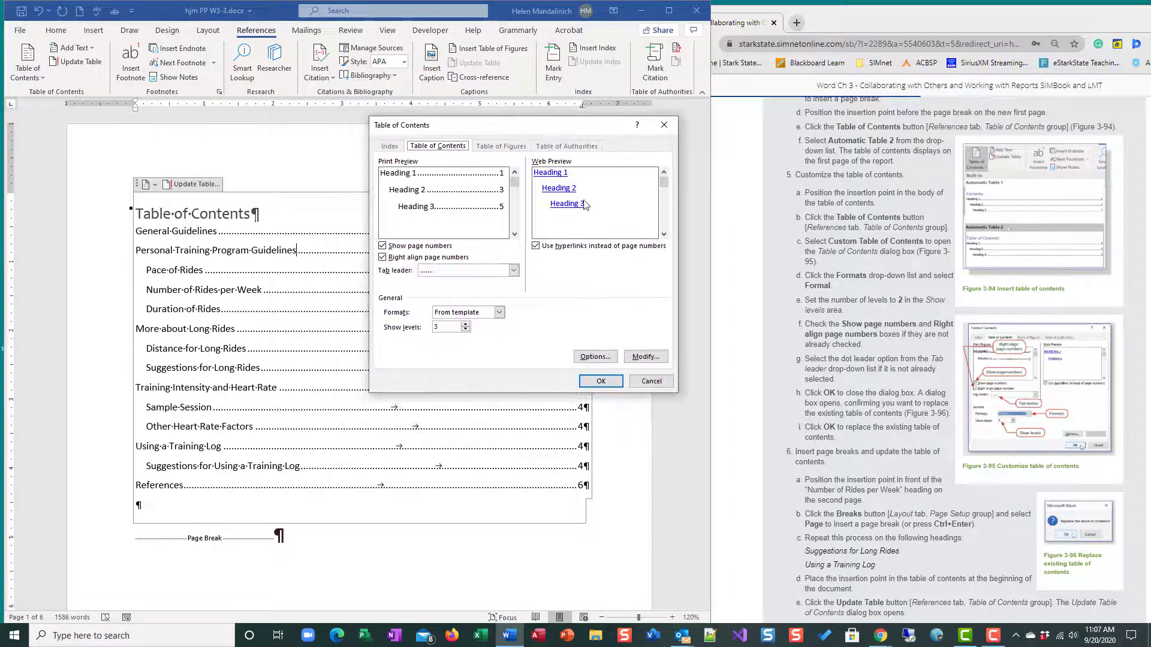
click(466, 330)
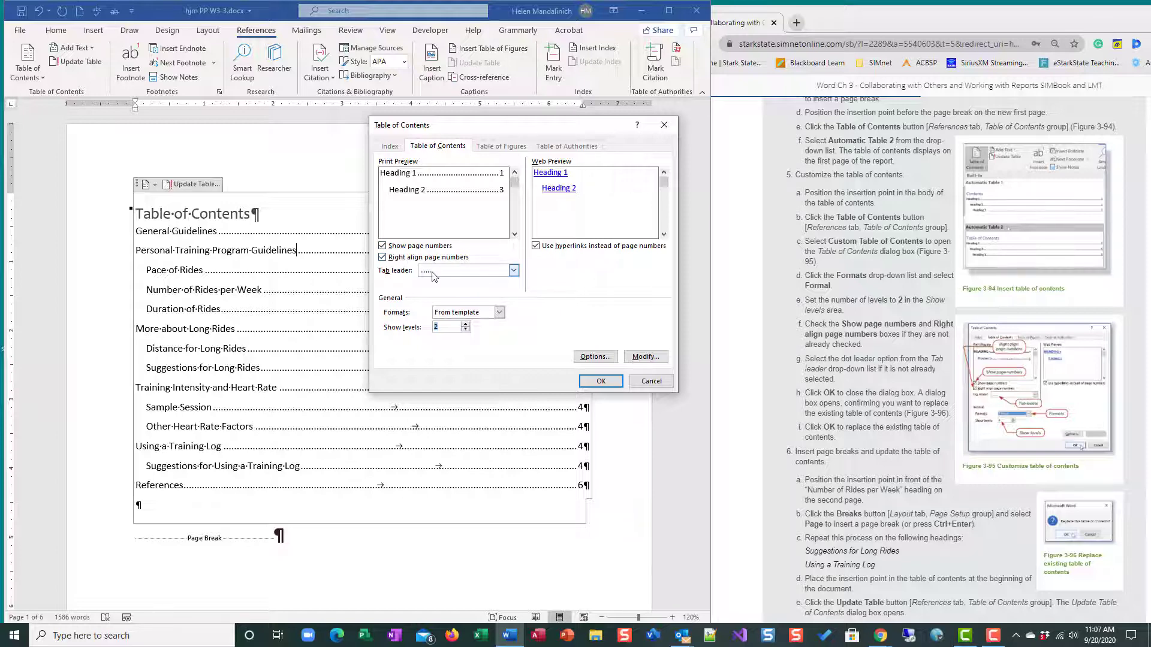
click(514, 271)
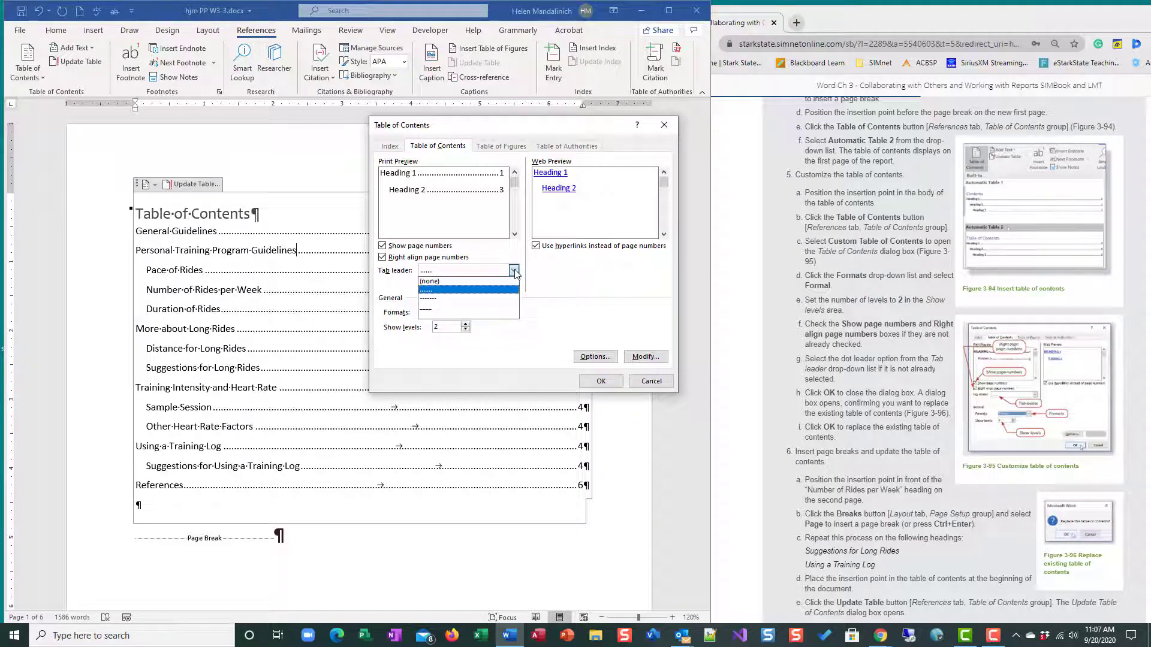
click(444, 290)
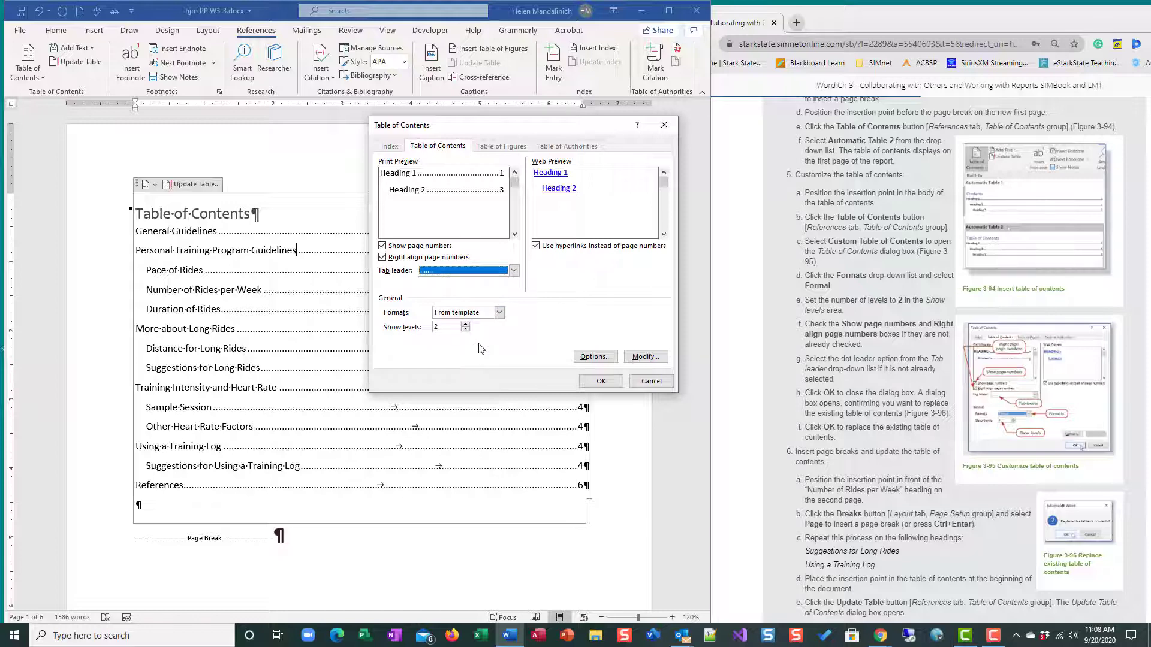
click(598, 381)
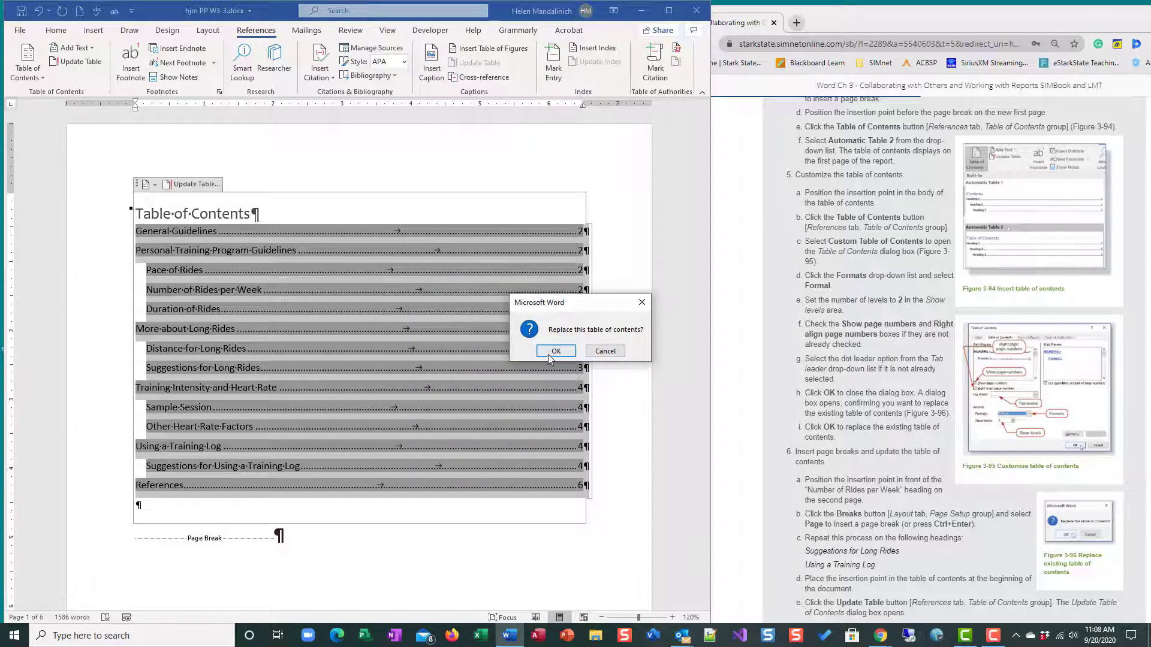
click(555, 351)
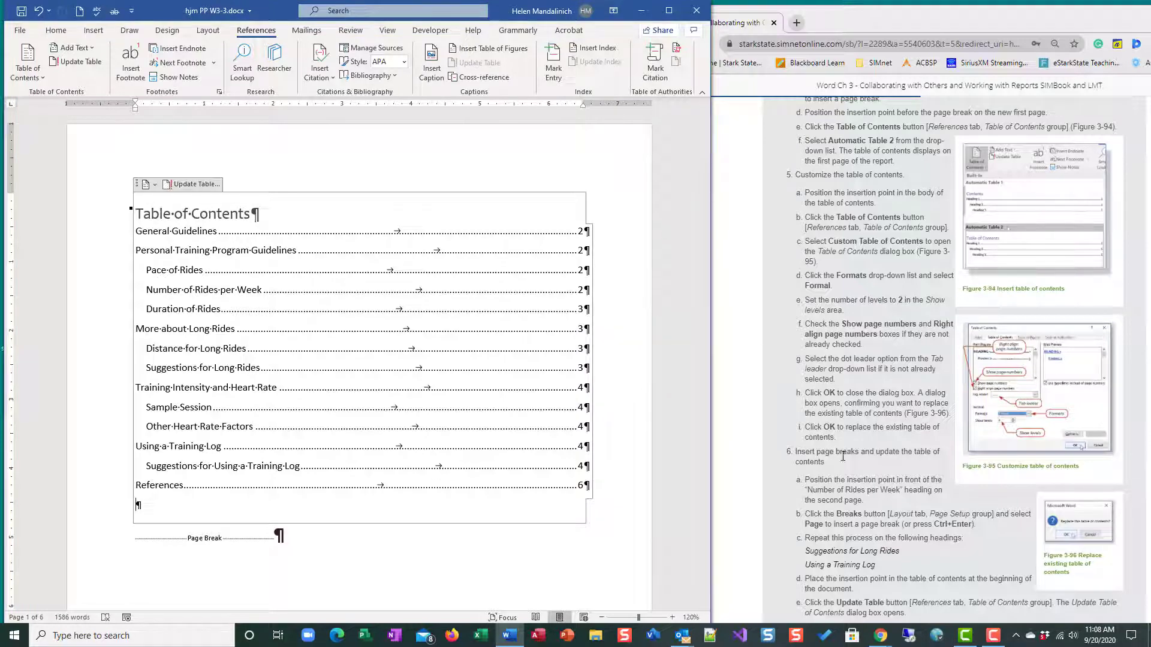
Step: Insert a page break in front of the "Number of Rides per Week" heading on page 2
scroll(810, 408, down, 3)
scroll(506, 397, down, 10)
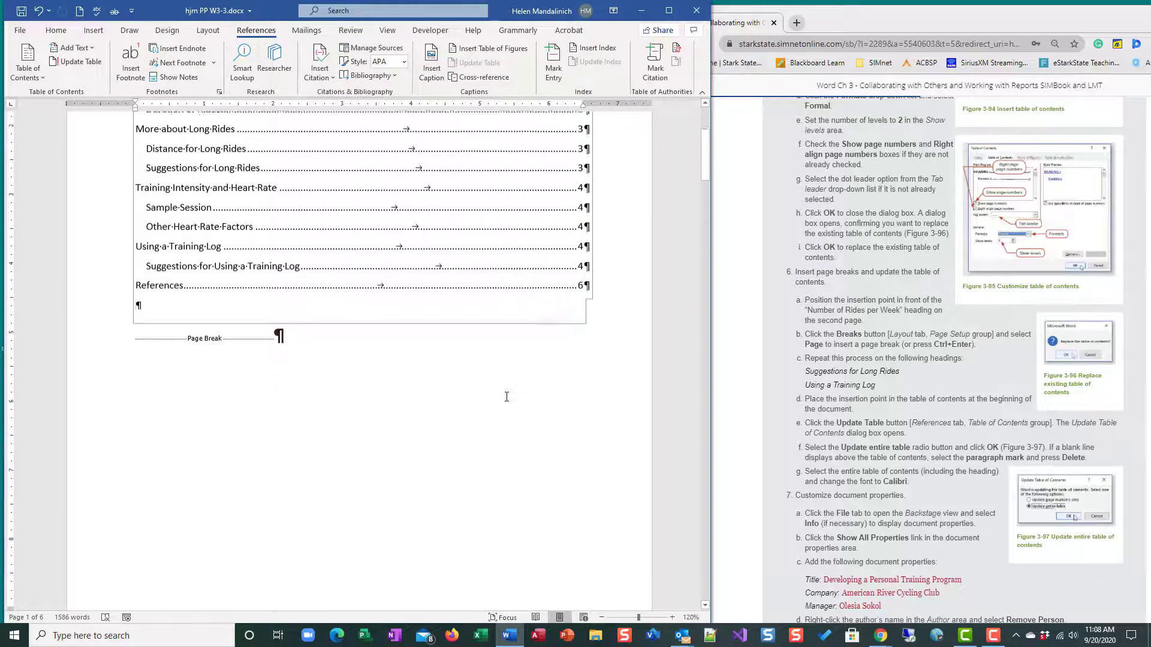
scroll(507, 397, down, 8)
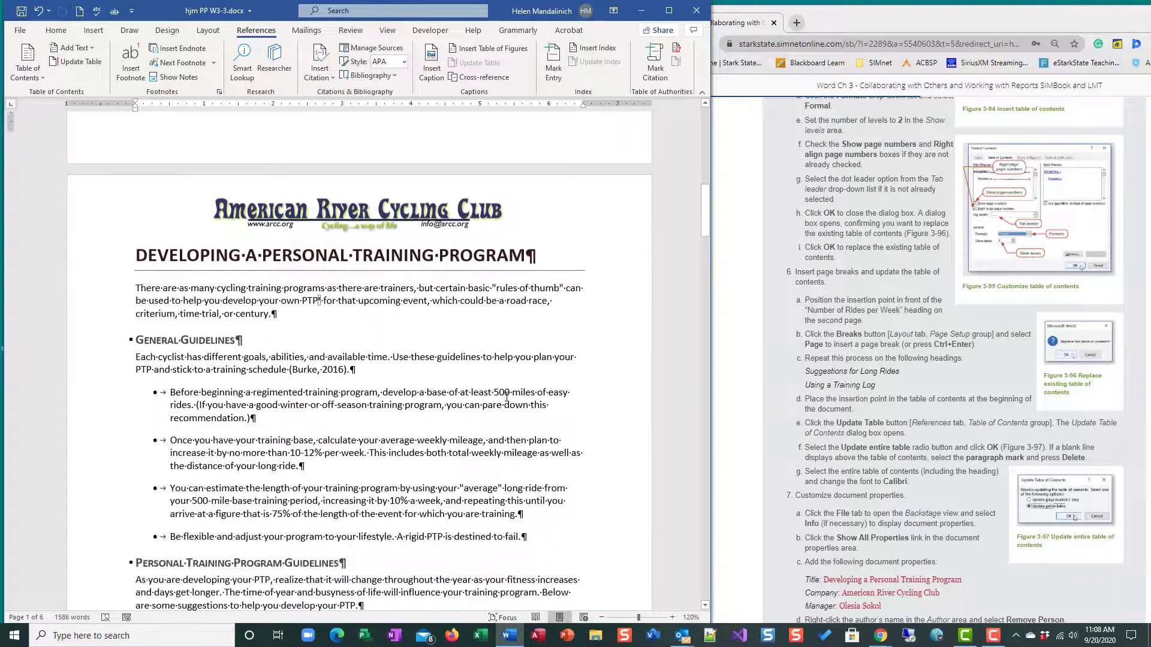
scroll(506, 397, down, 4)
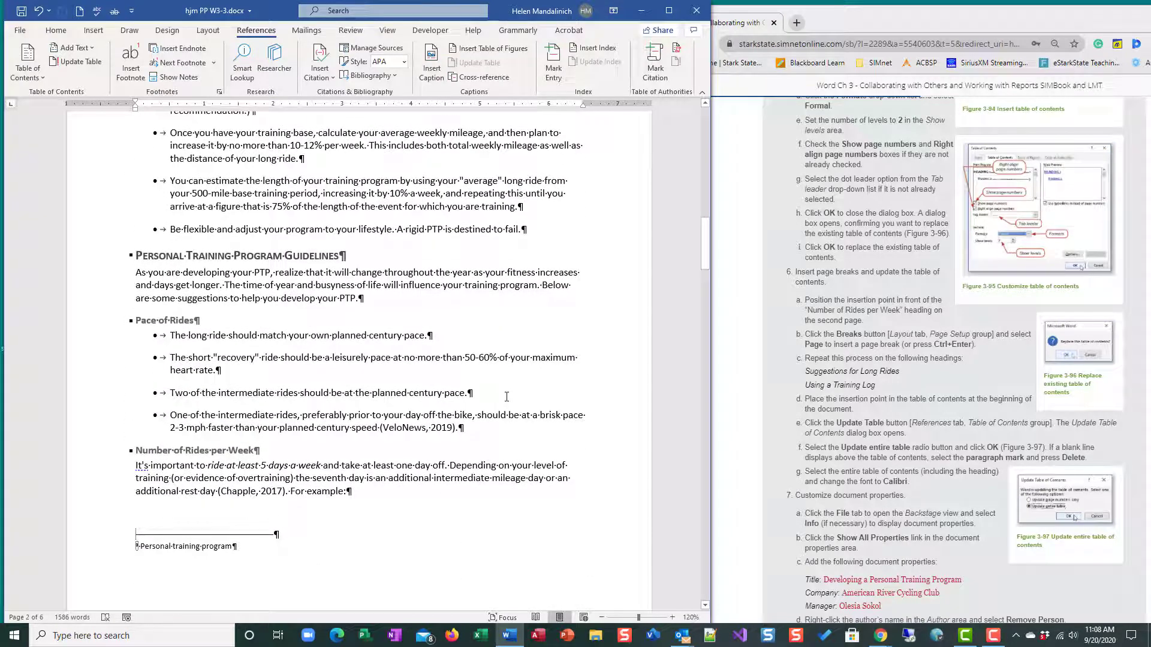
scroll(506, 397, down, 5)
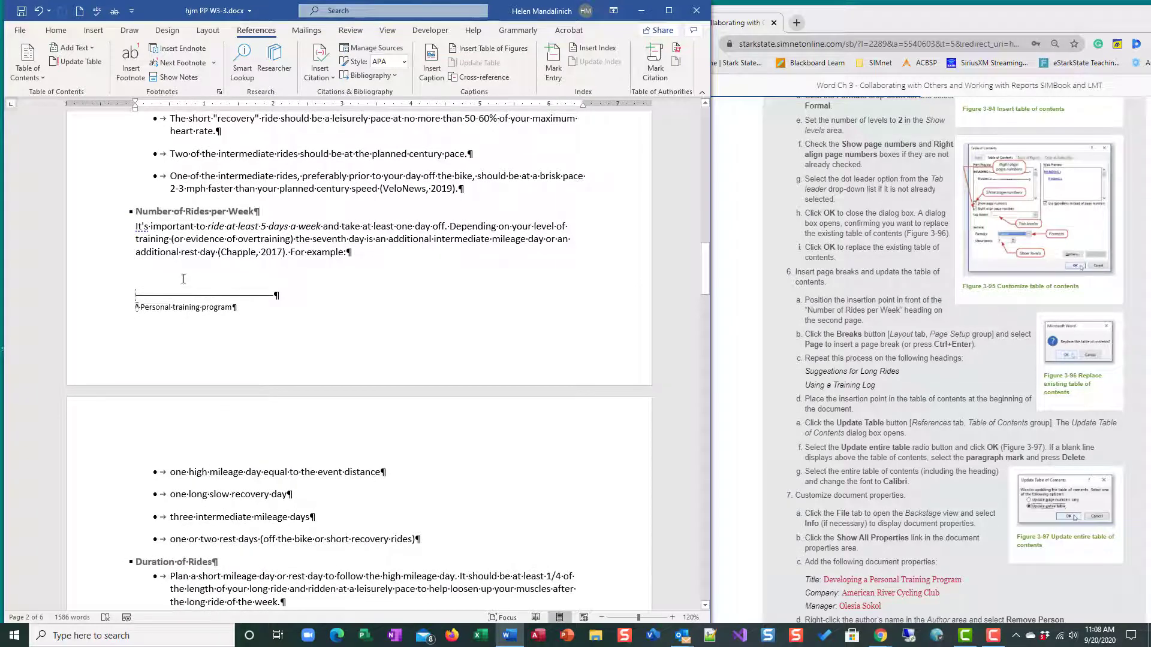
click(136, 211)
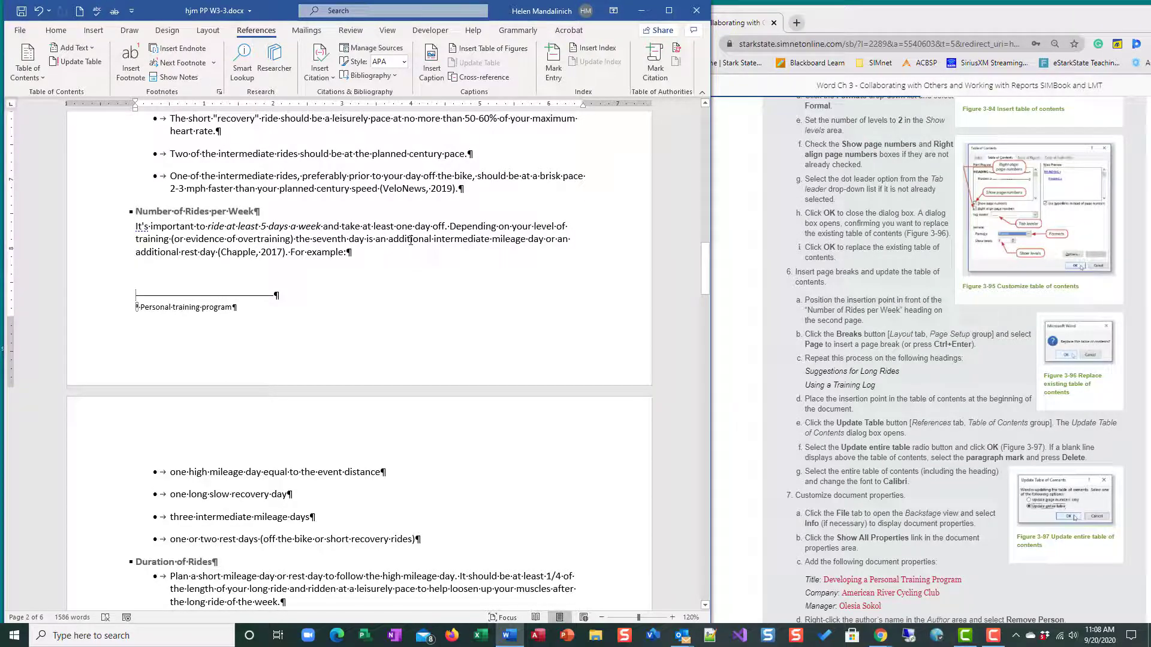
key(ctrl+Return)
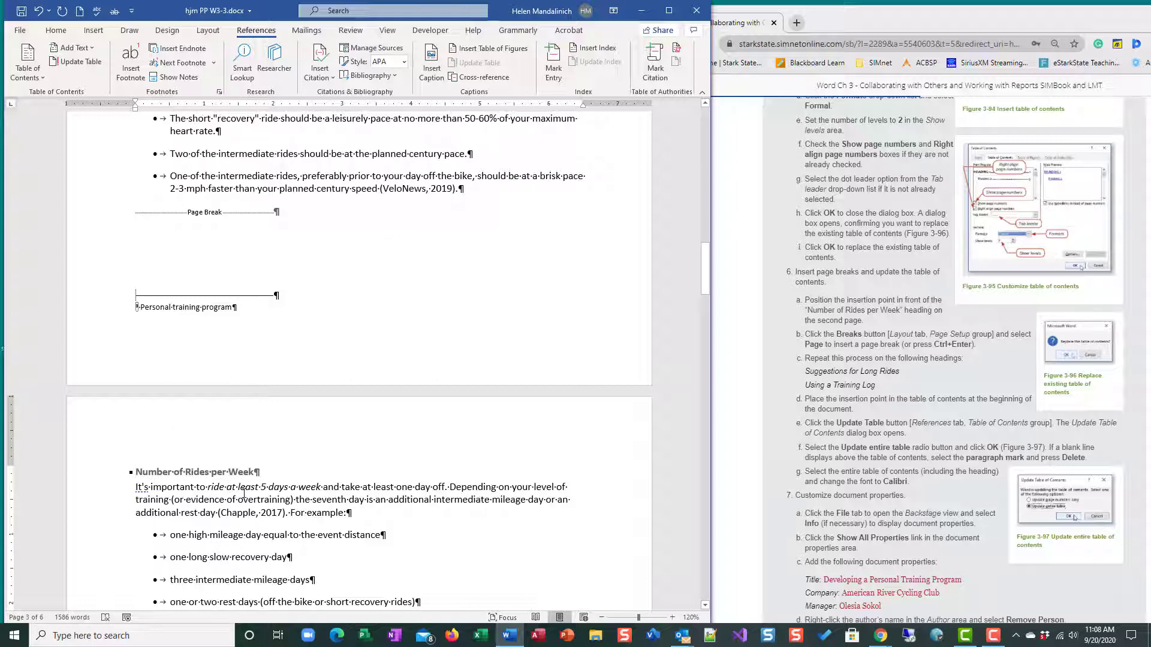
Step: Insert a page break in front of the "Suggestions for Long Rides" heading on page 3
scroll(244, 492, down, 3)
scroll(244, 493, down, 2)
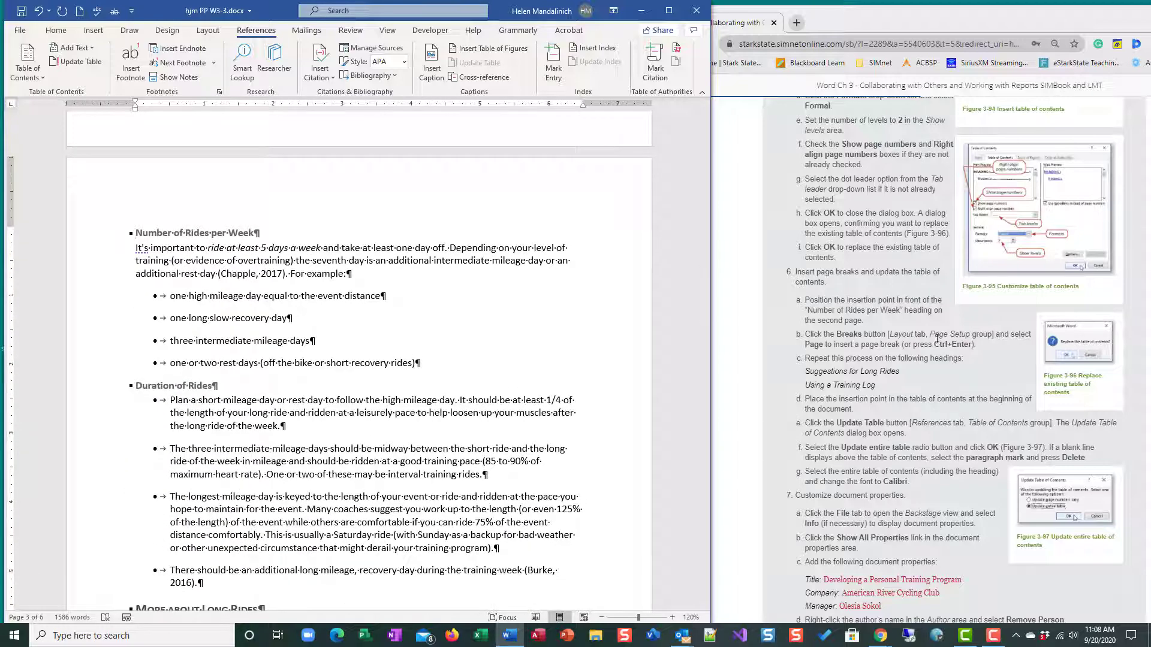
scroll(412, 388, down, 5)
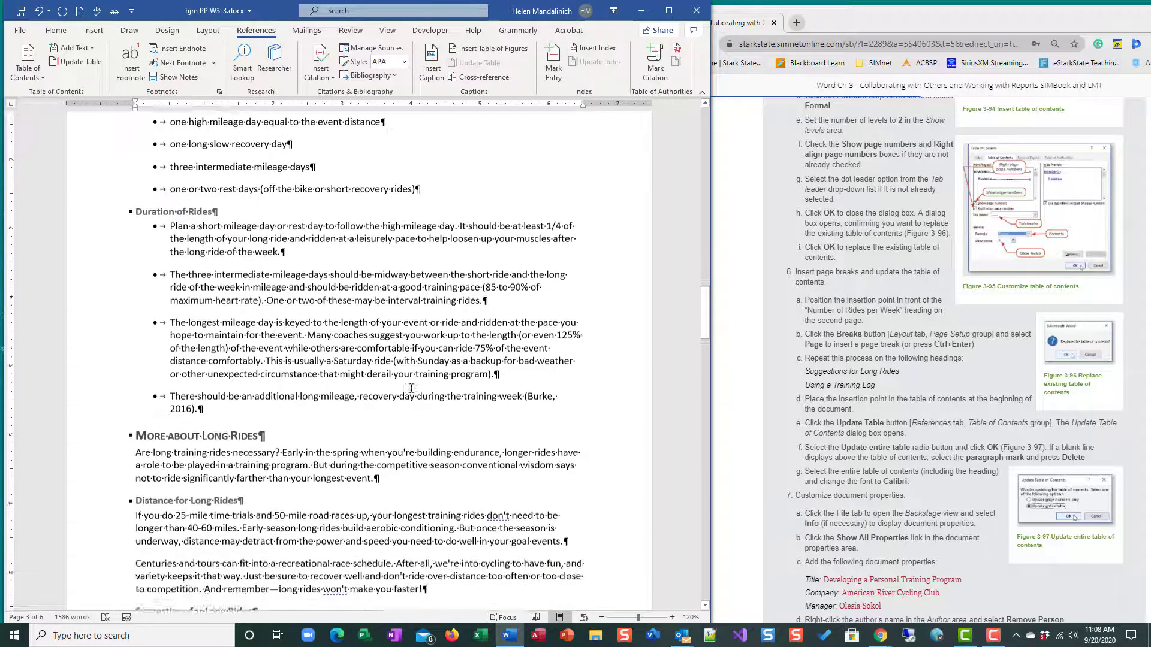
scroll(412, 388, down, 2)
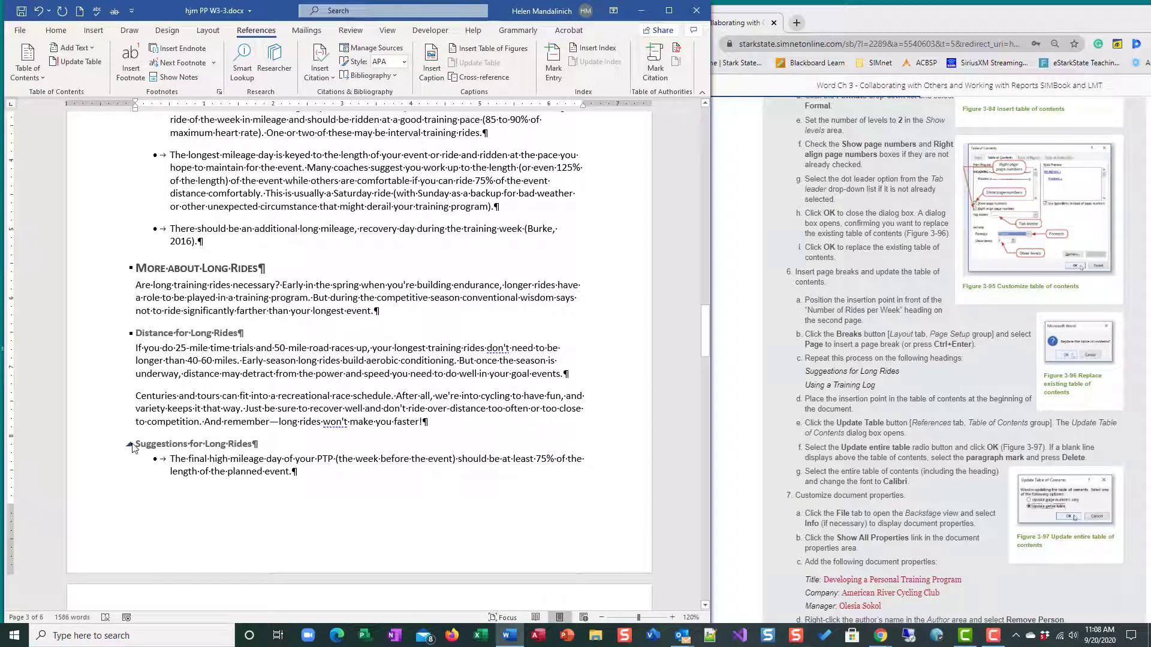
scroll(207, 466, down, 2)
scroll(208, 466, down, 1)
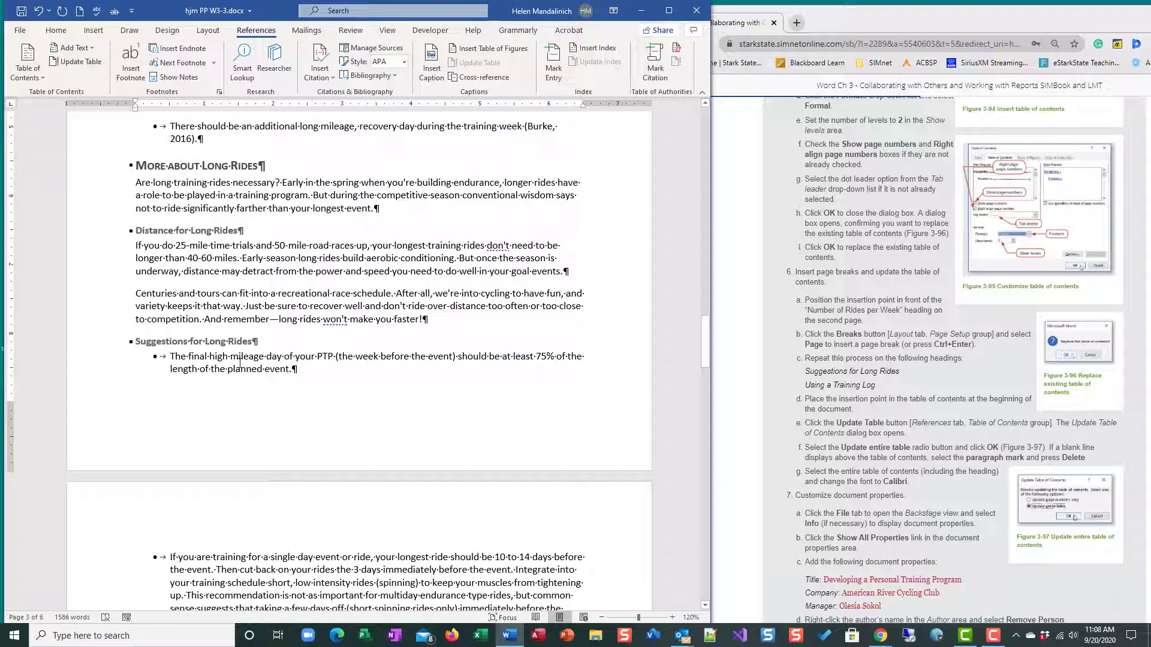
key(ctrl+Return)
scroll(252, 367, down, 8)
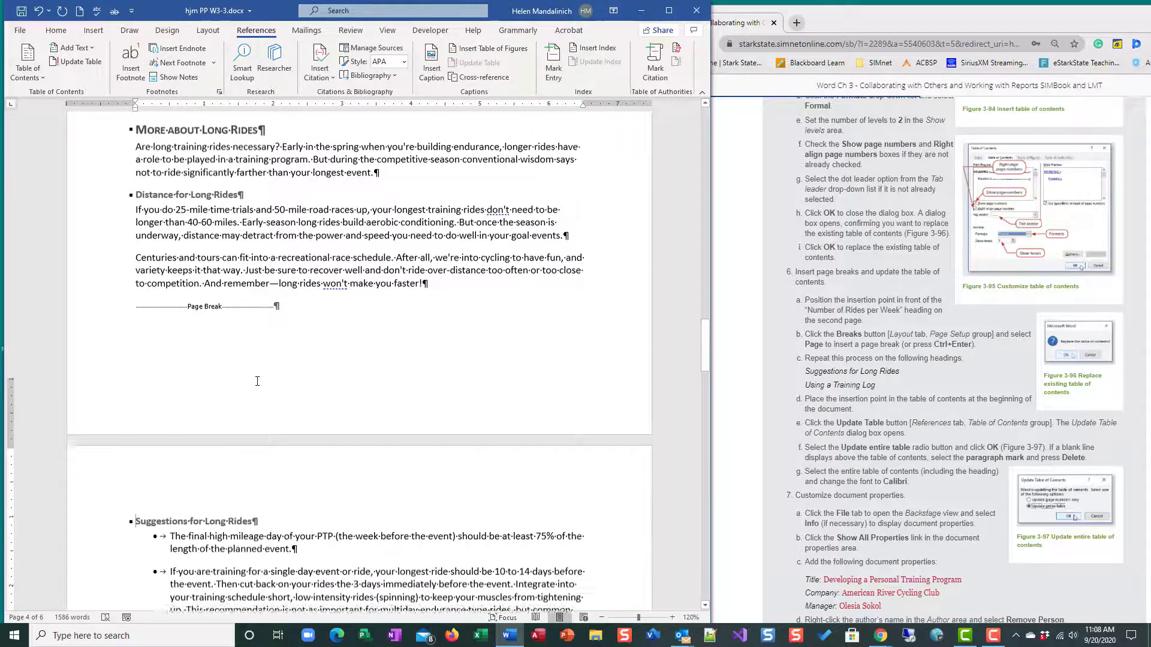
Step: Insert a page break in front of the "Using a Training Log" heading and check the pages that follow
scroll(257, 380, down, 10)
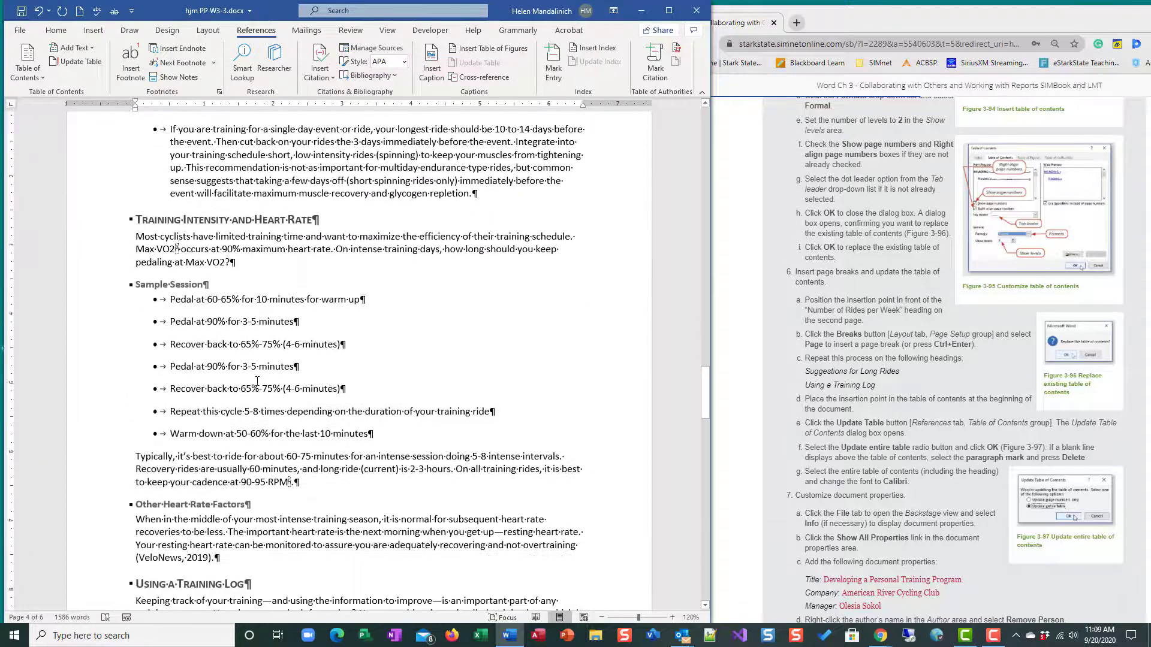
scroll(257, 381, down, 3)
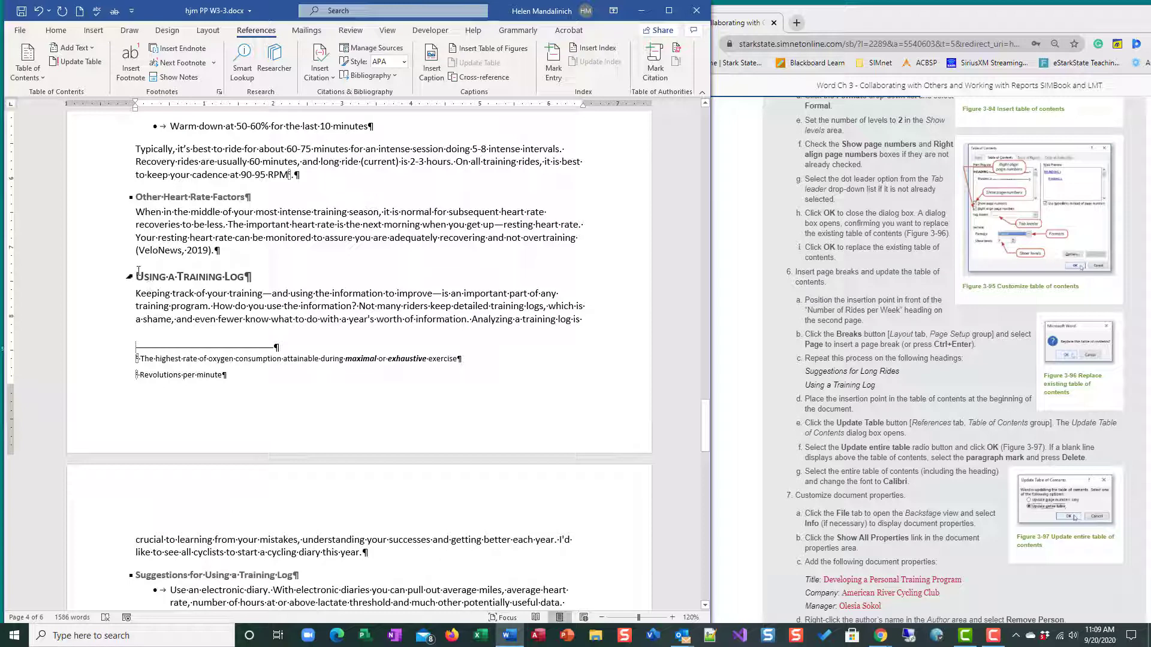
key(ctrl+Return)
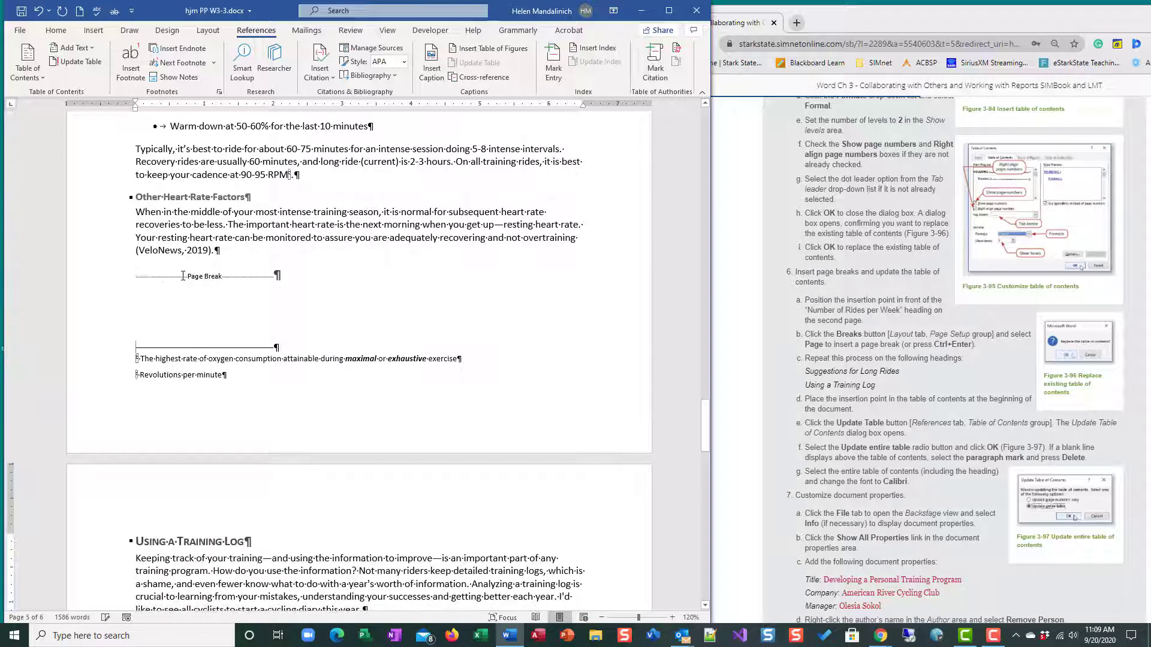
scroll(183, 525, down, 5)
scroll(335, 516, up, 2)
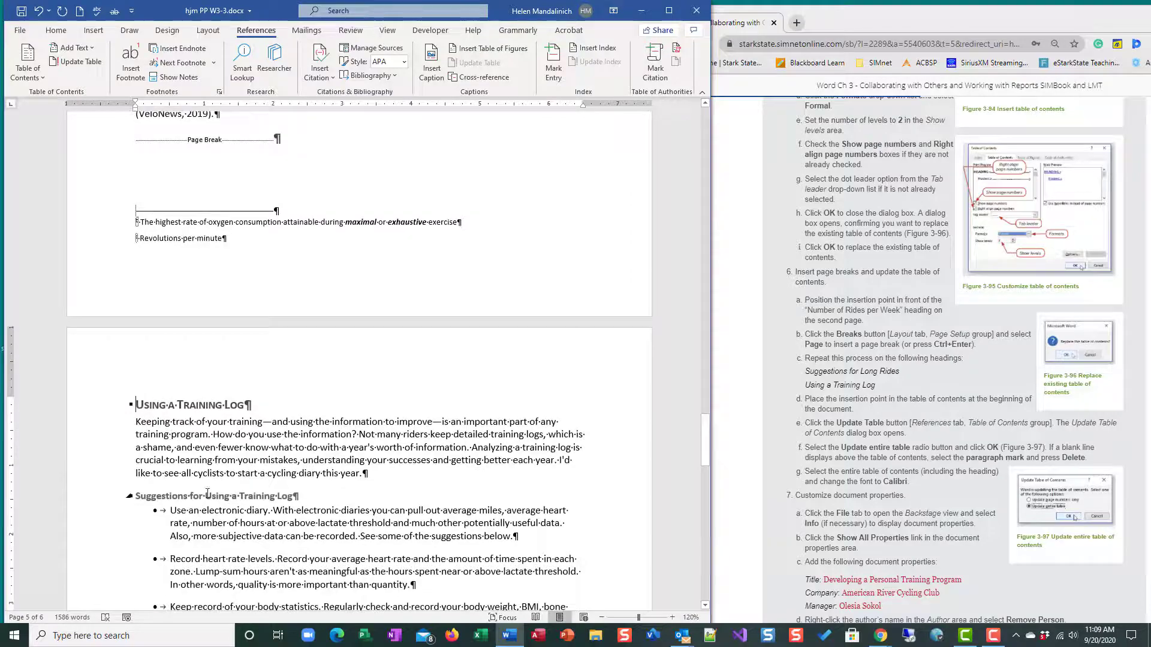
scroll(495, 505, down, 3)
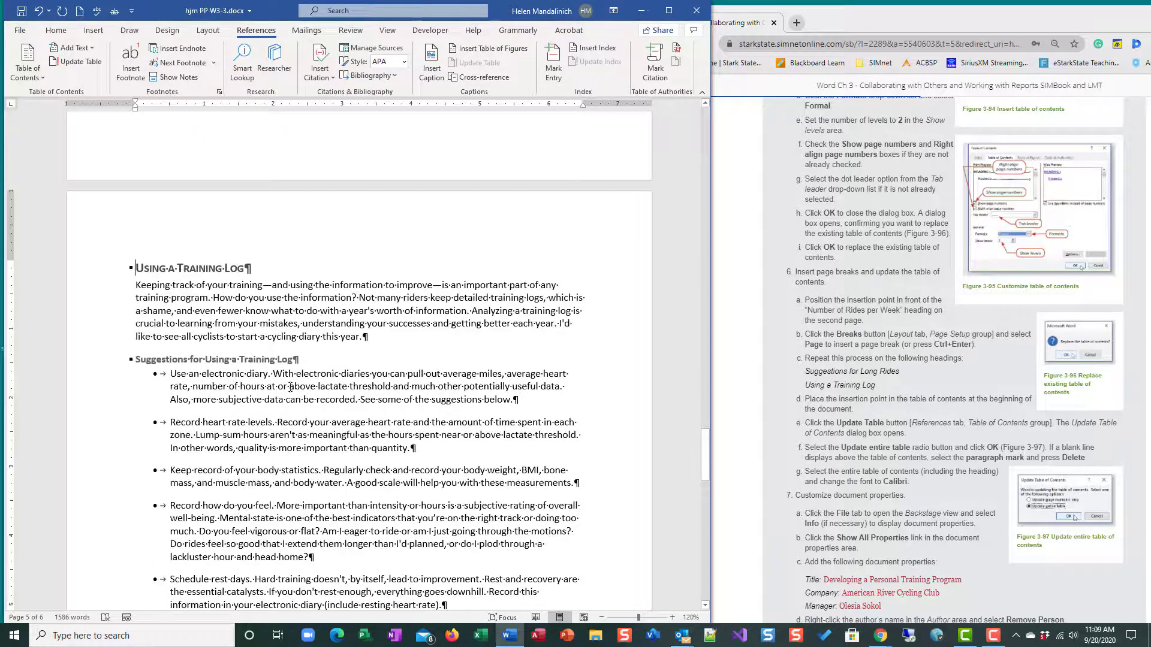
scroll(290, 419, down, 6)
scroll(290, 419, down, 4)
scroll(292, 417, up, 8)
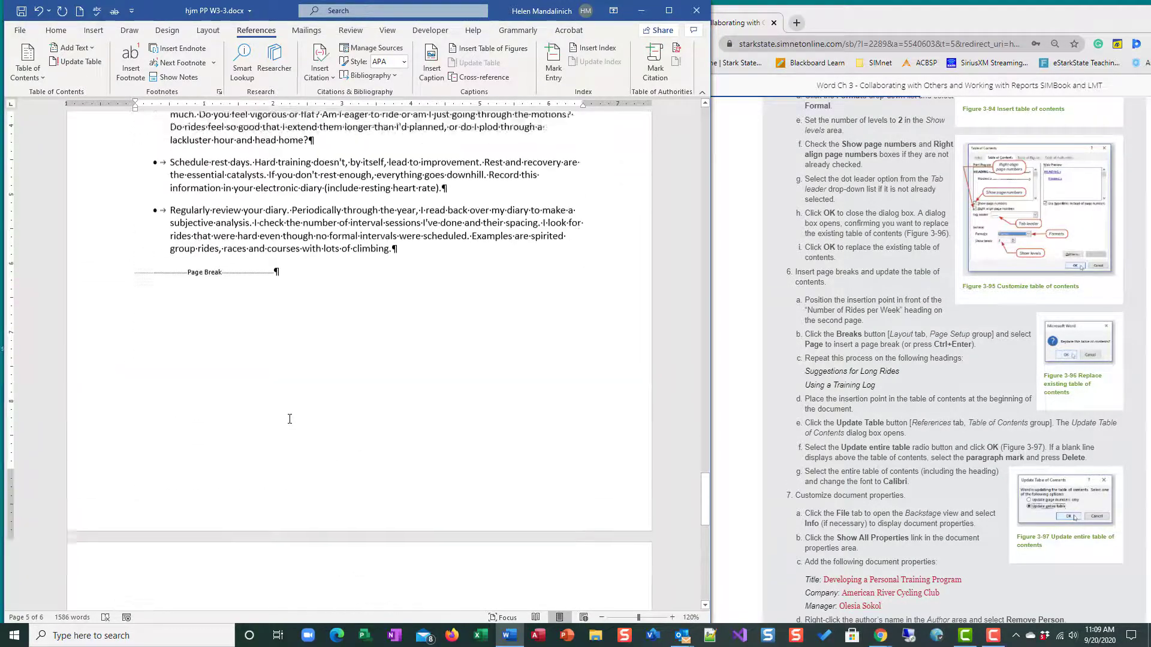
Step: Update the entire table of contents at the beginning of the document
key(ctrl+Home)
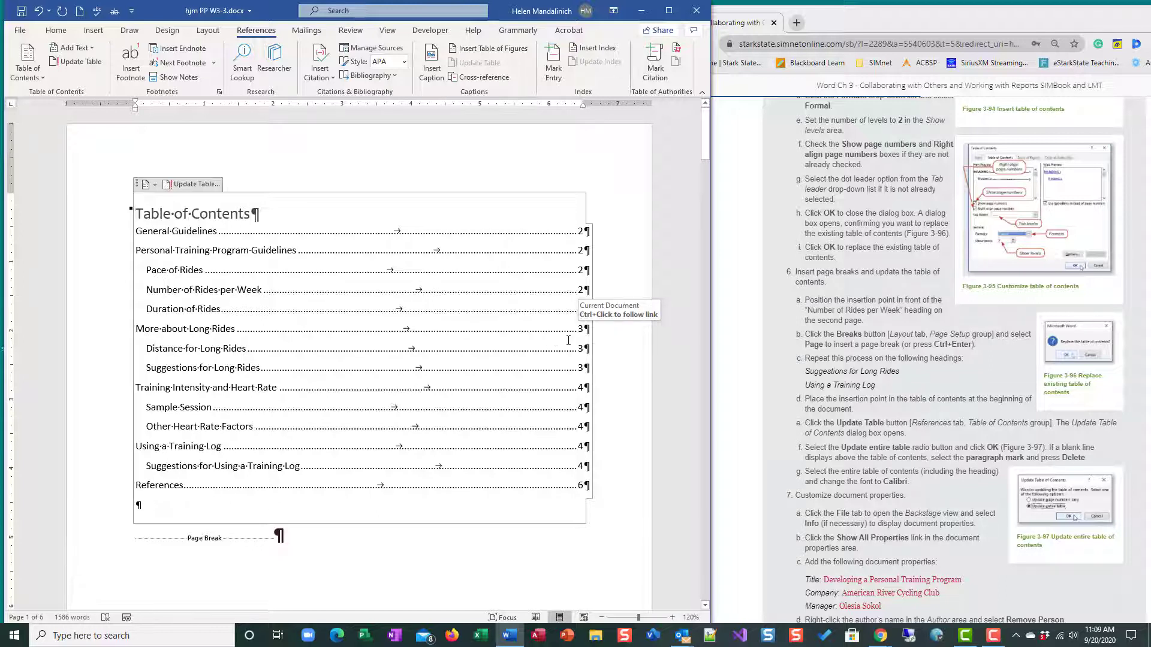
click(194, 185)
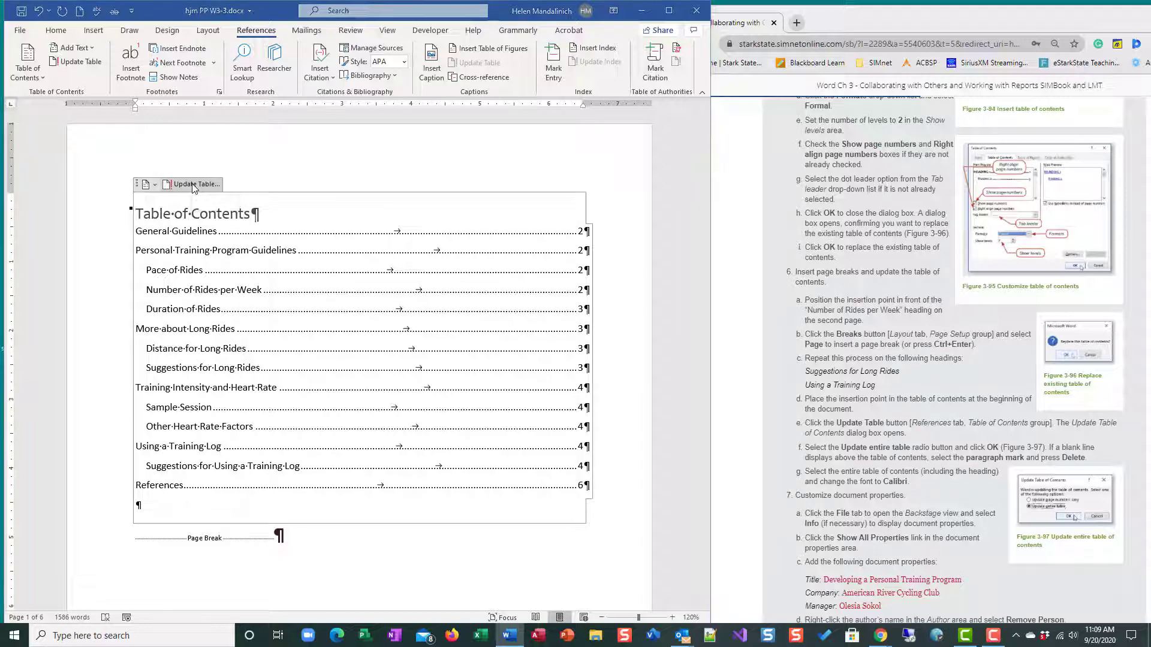
click(292, 318)
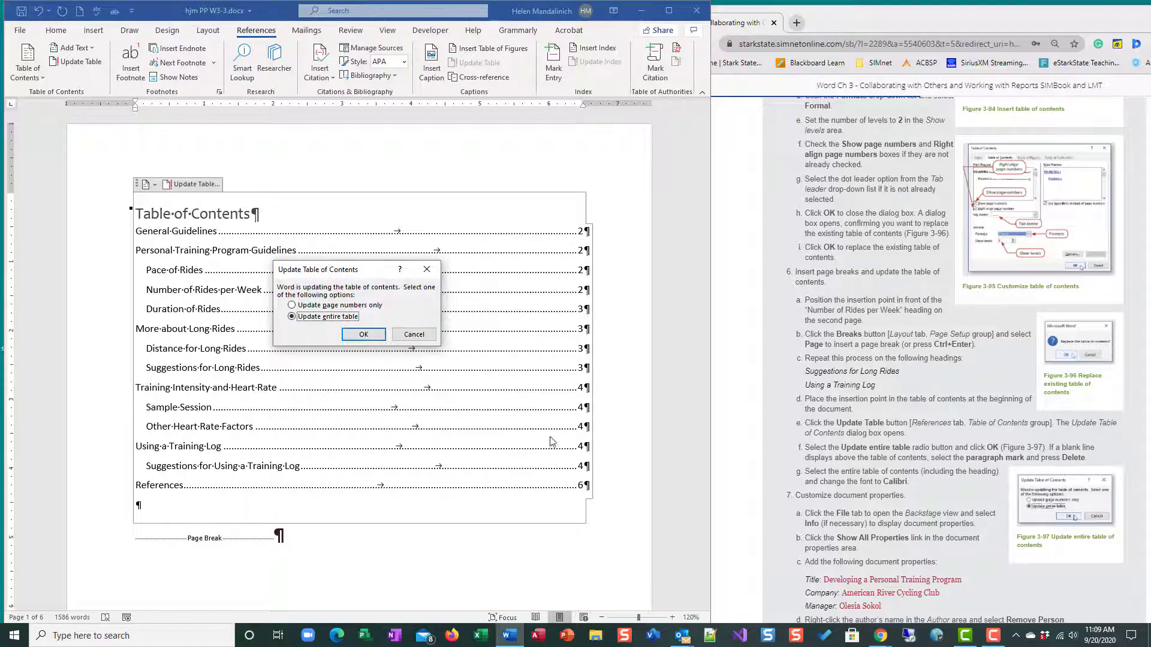
click(364, 334)
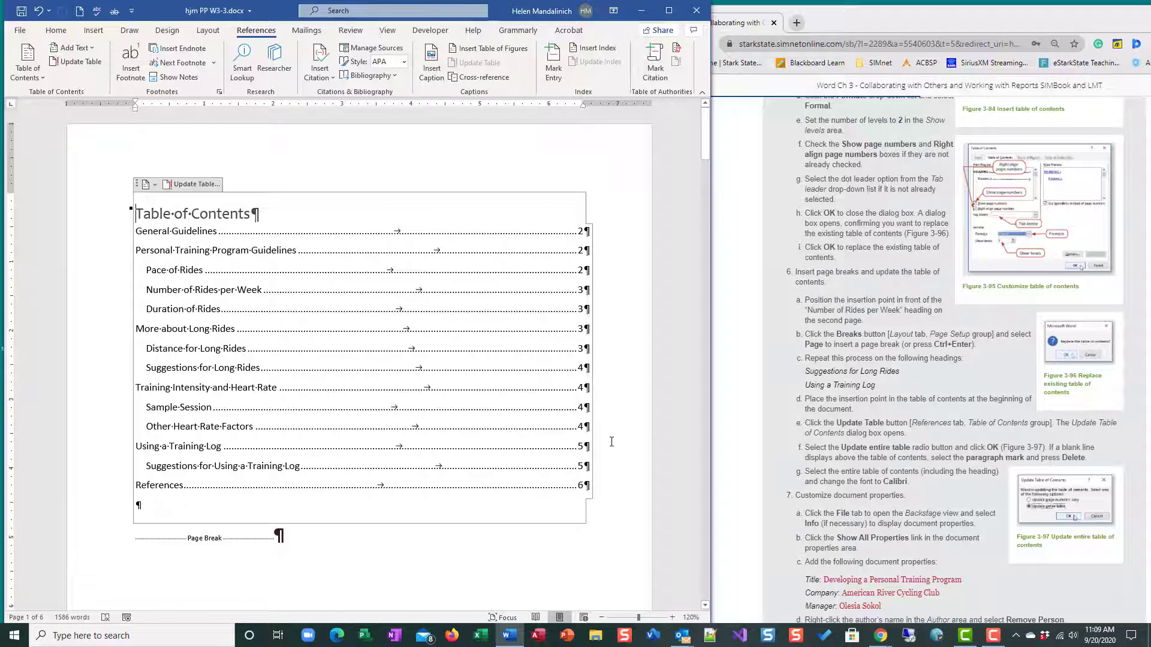
Step: Change the font of the entire table of contents, including its heading, to Calibri
scroll(980, 496, down, 4)
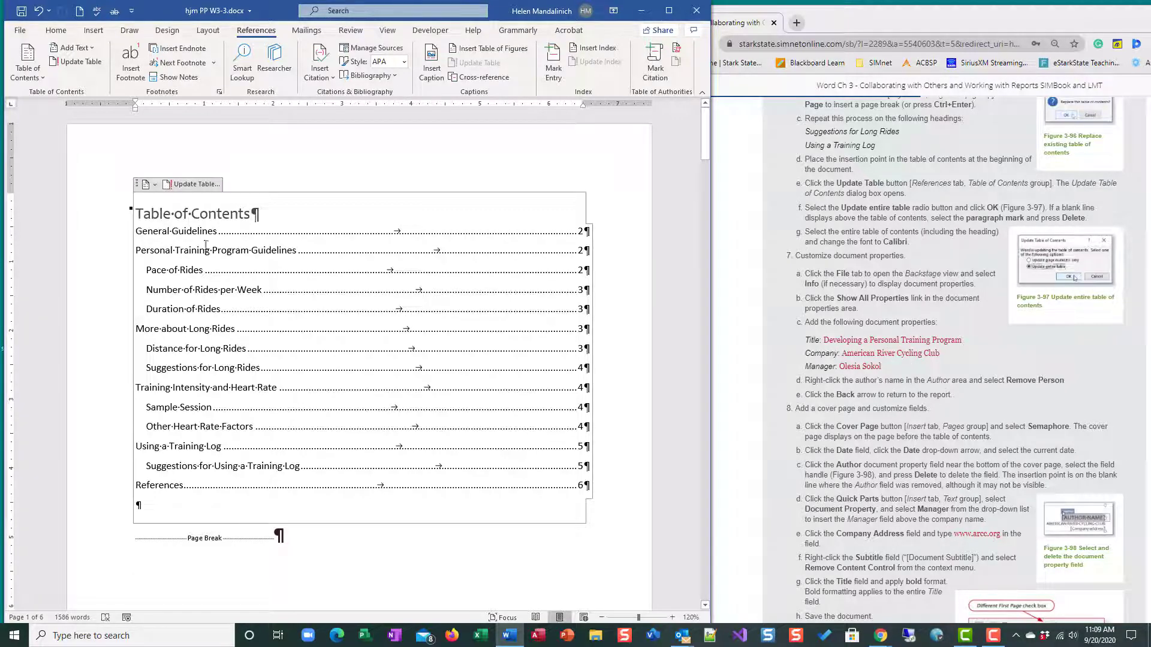
drag(138, 209, 444, 386)
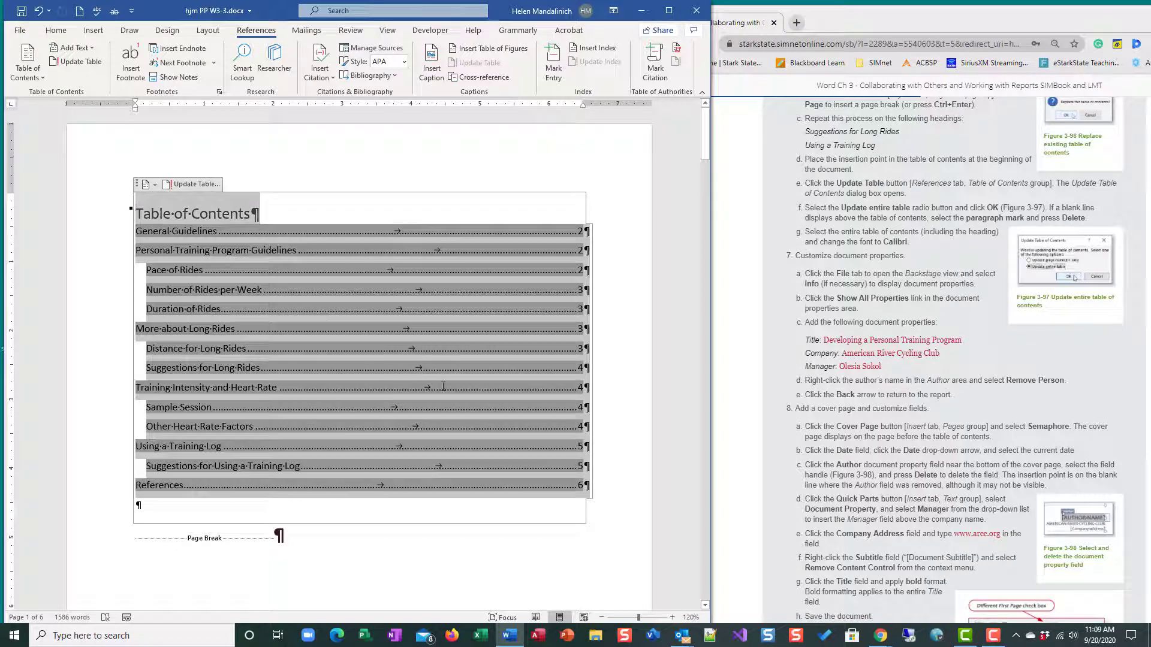
click(55, 30)
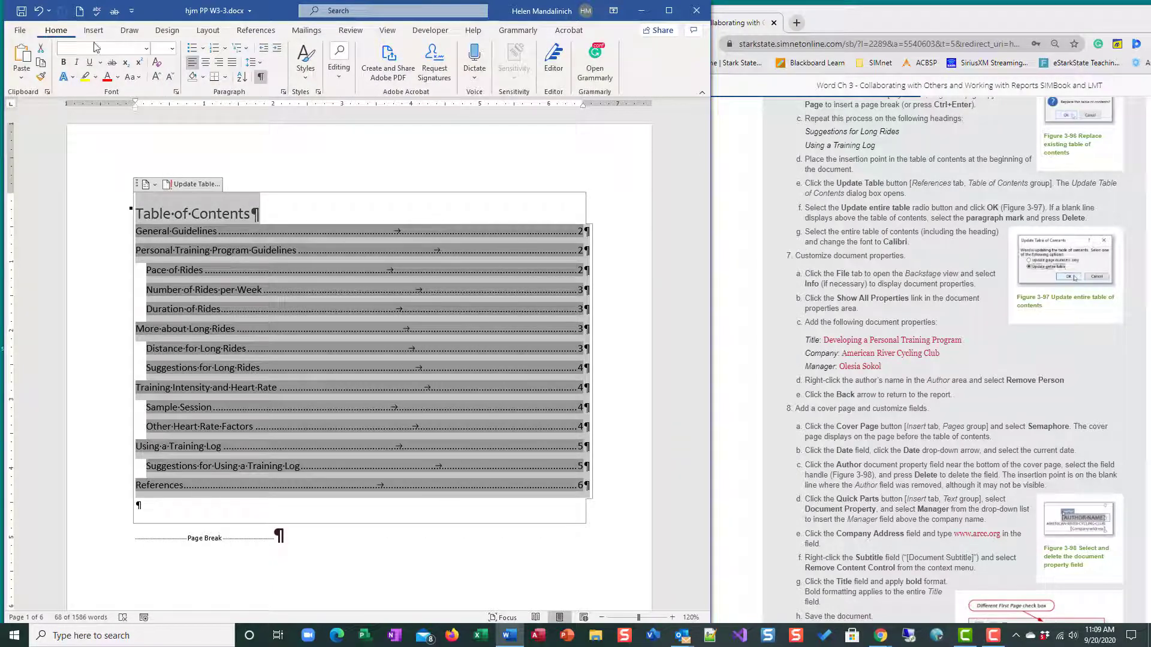
click(145, 50)
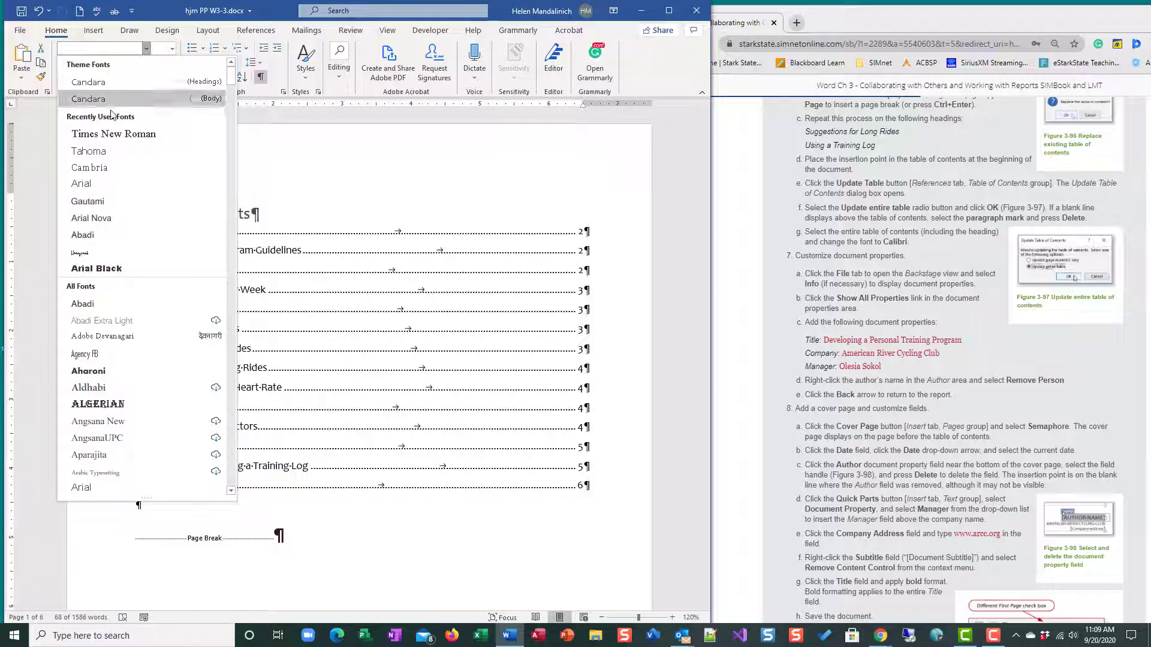
scroll(139, 371, down, 3)
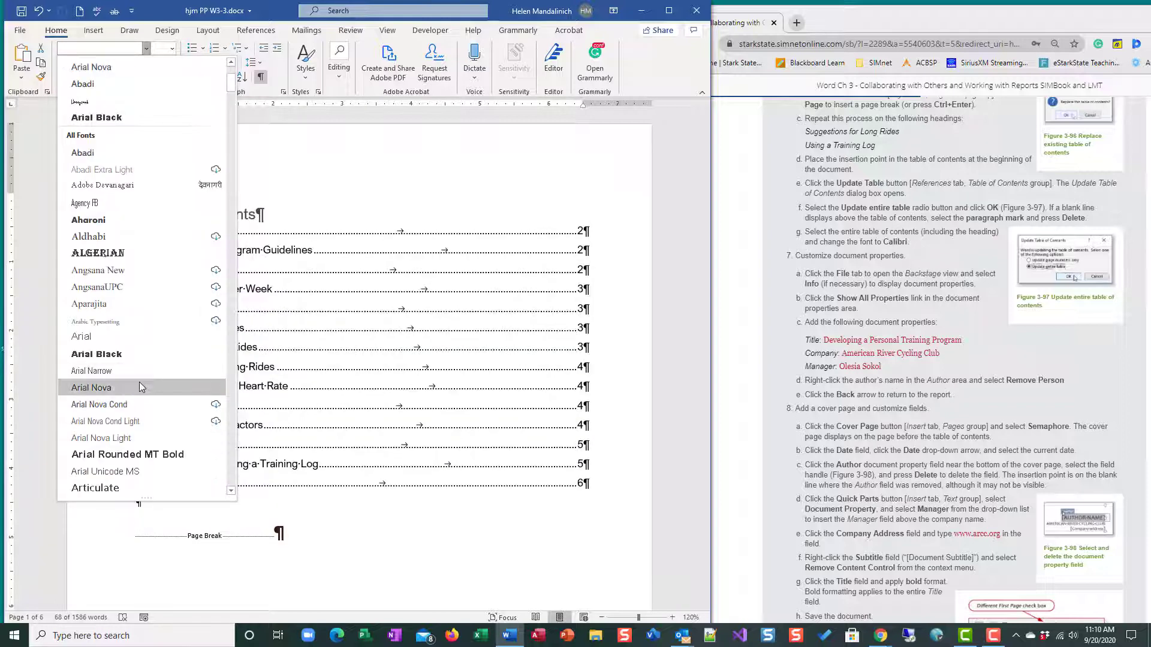
scroll(139, 384, up, 3)
text(C)
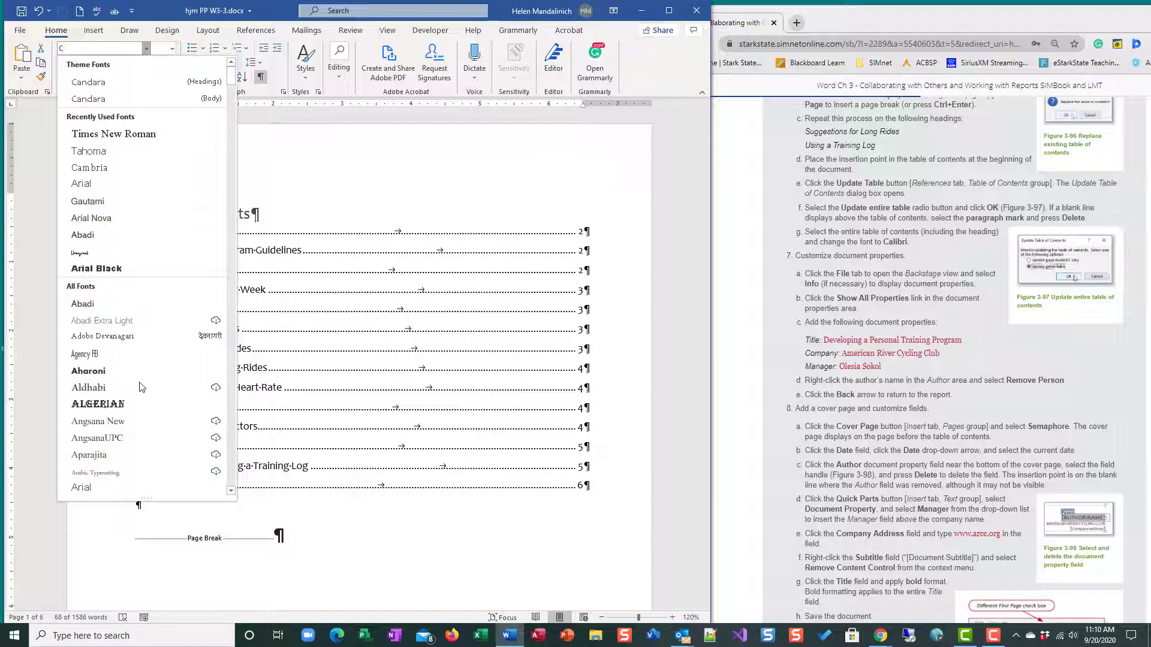
text(akalibri)
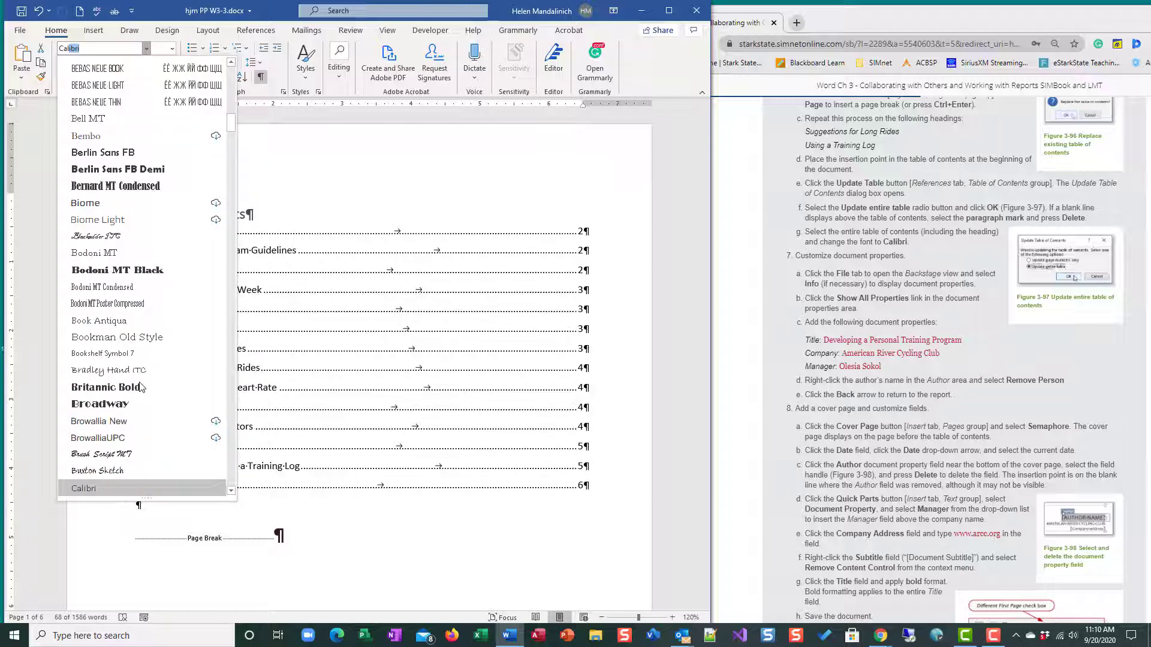
key(Return)
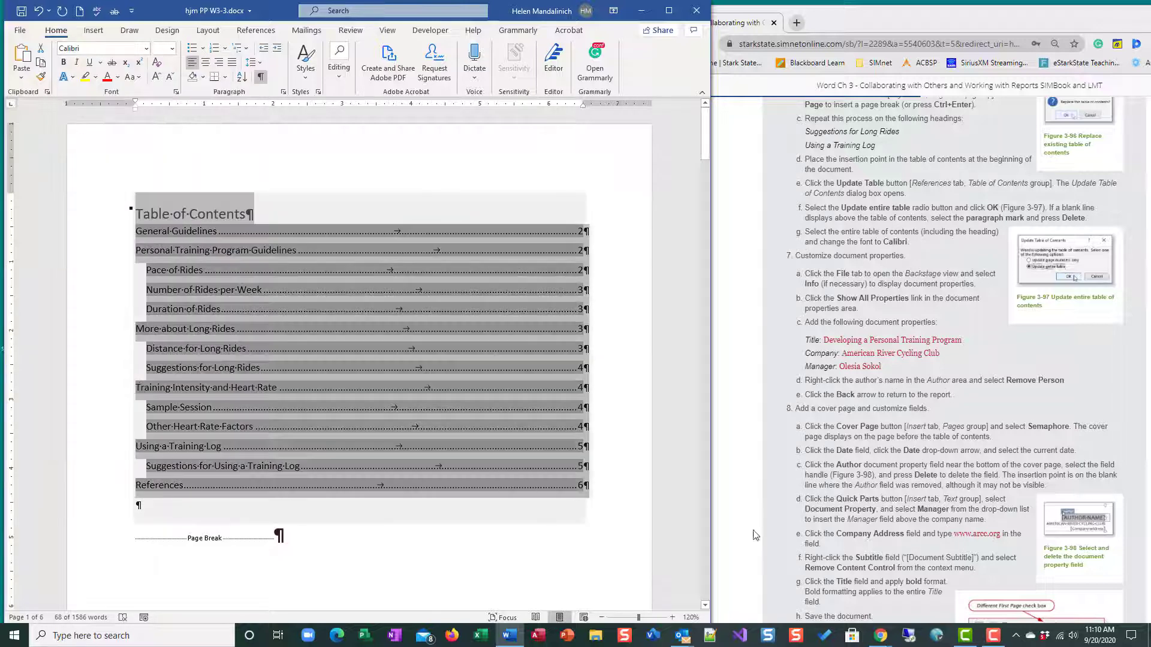
click(1035, 444)
click(413, 557)
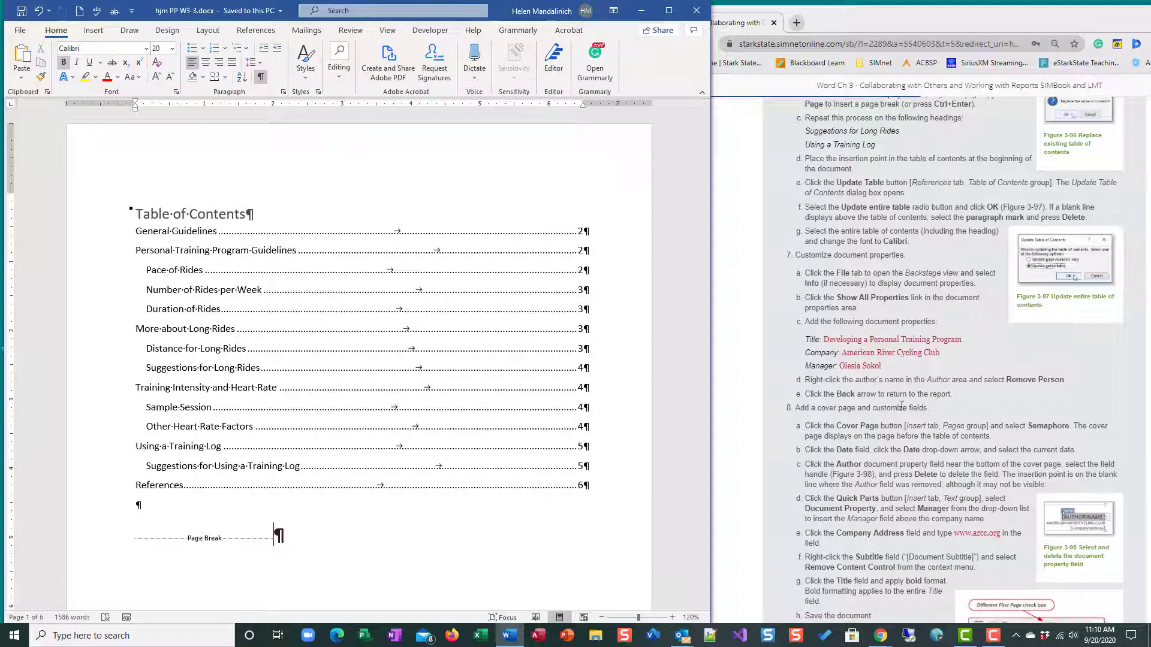
Step: Review the assignment instructions for the document properties, cover page, odd and even footers, and the final sharing and saving steps
scroll(901, 406, down, 2)
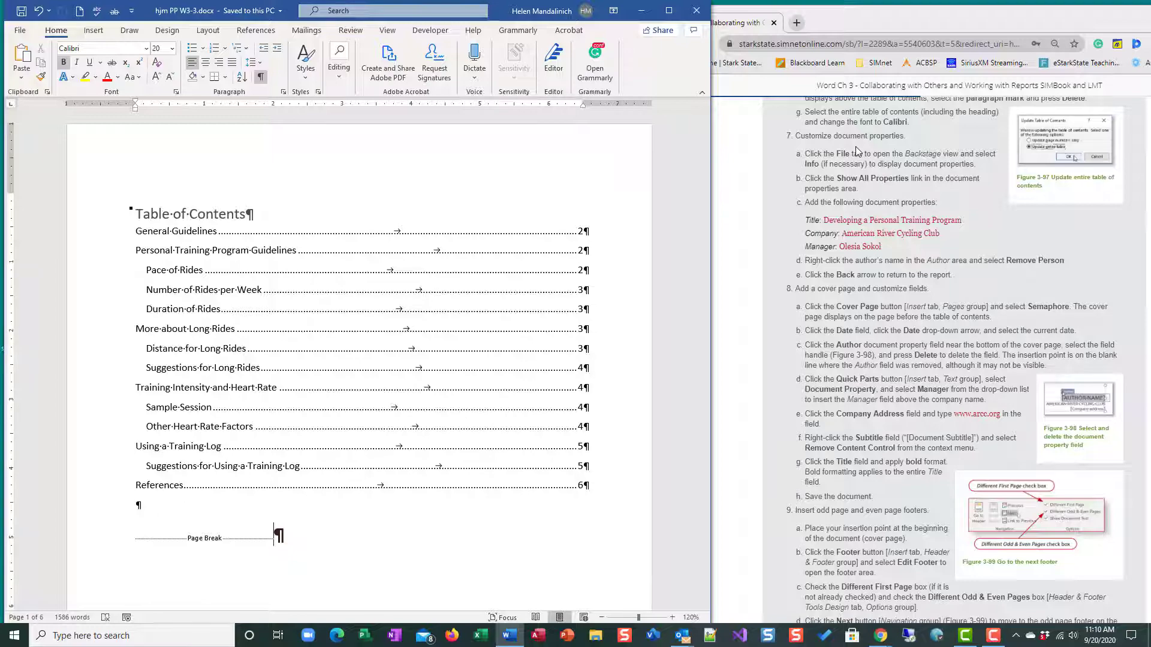
scroll(946, 462, down, 12)
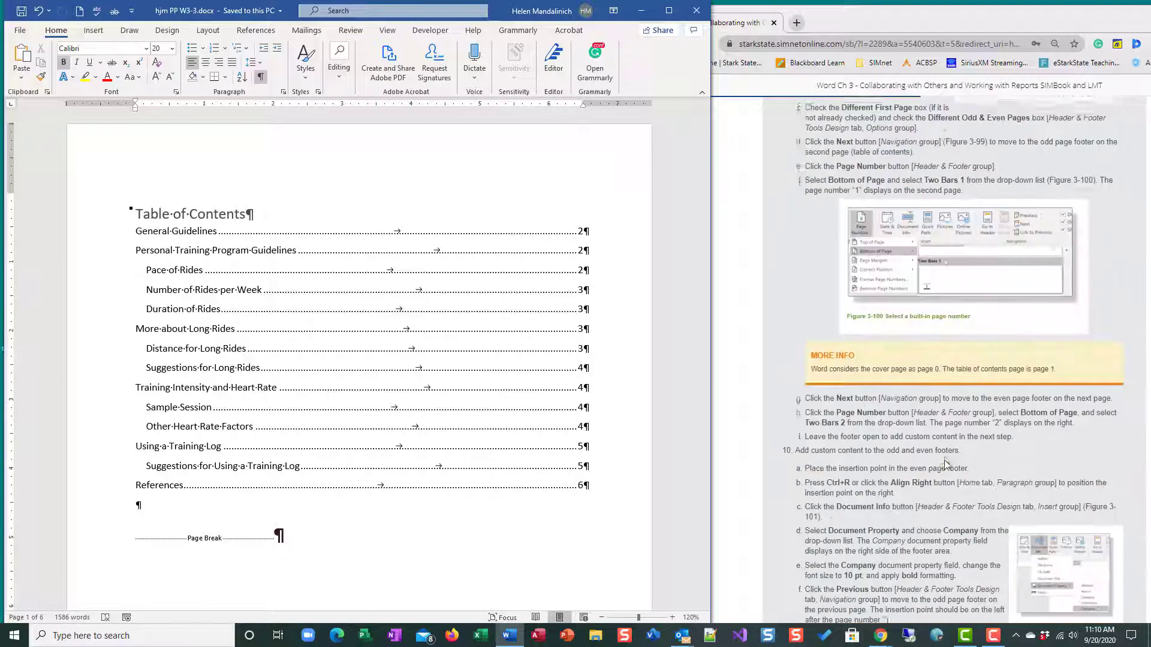
scroll(946, 465, down, 5)
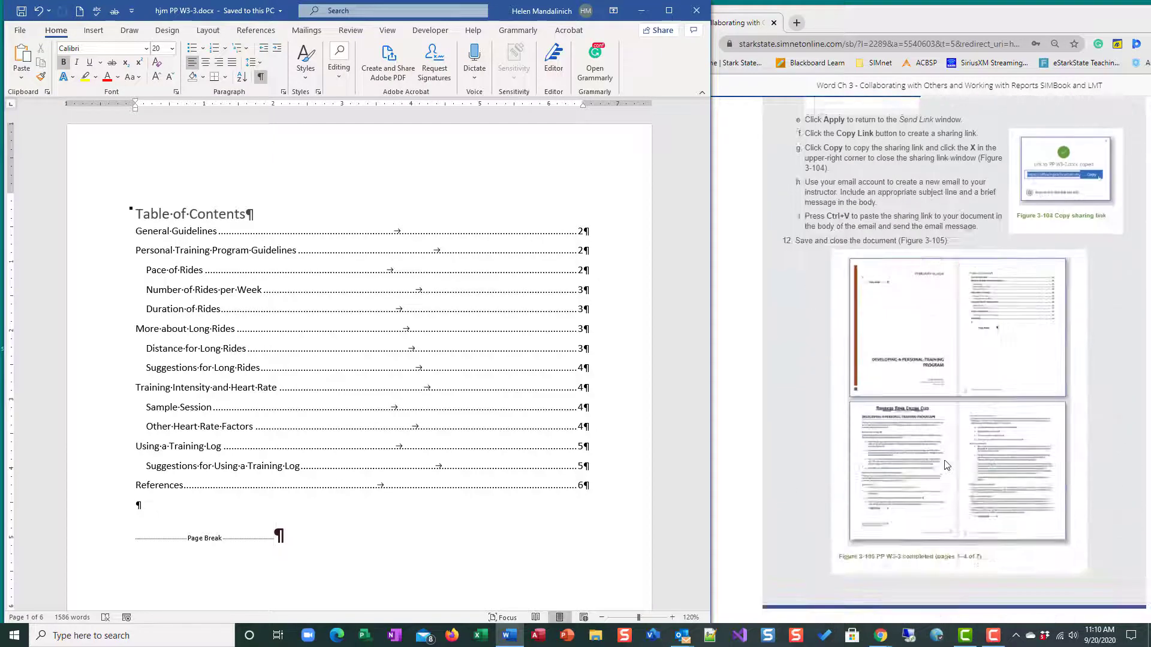
scroll(947, 461, up, 7)
scroll(947, 461, up, 14)
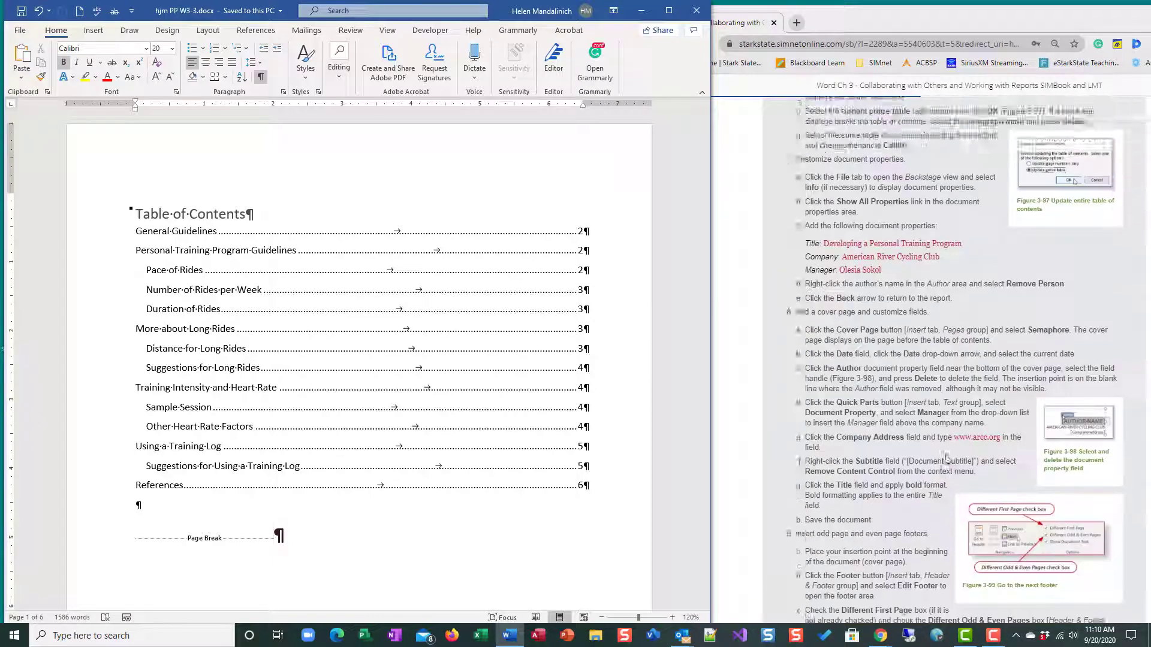
scroll(946, 460, up, 1)
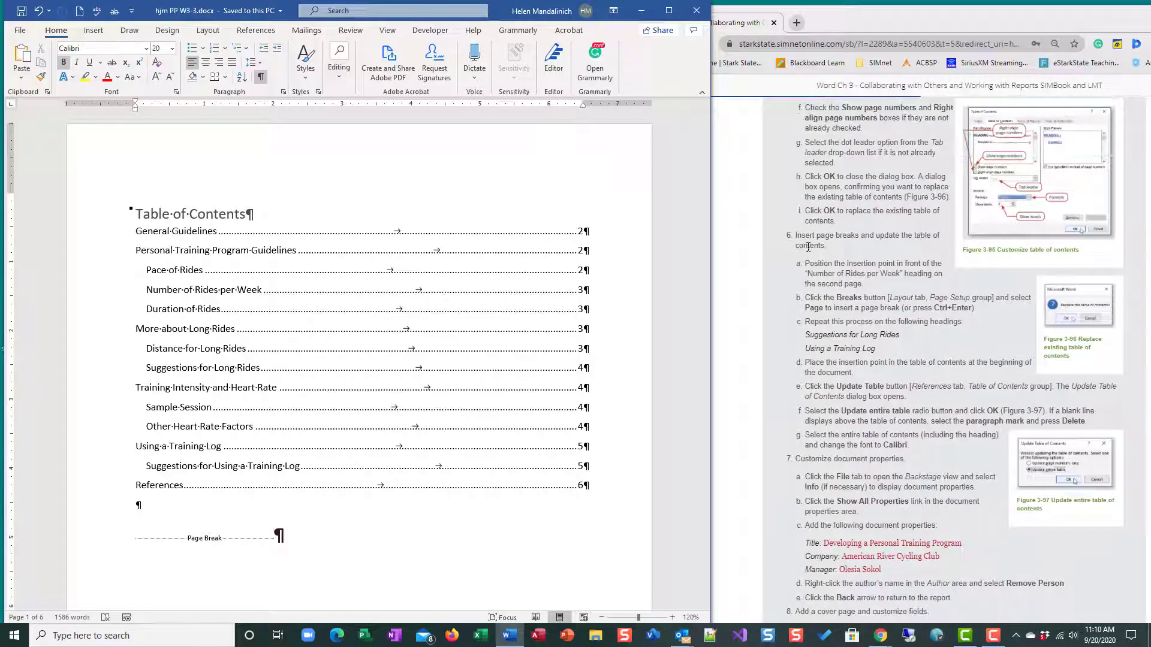
scroll(792, 387, up, 2)
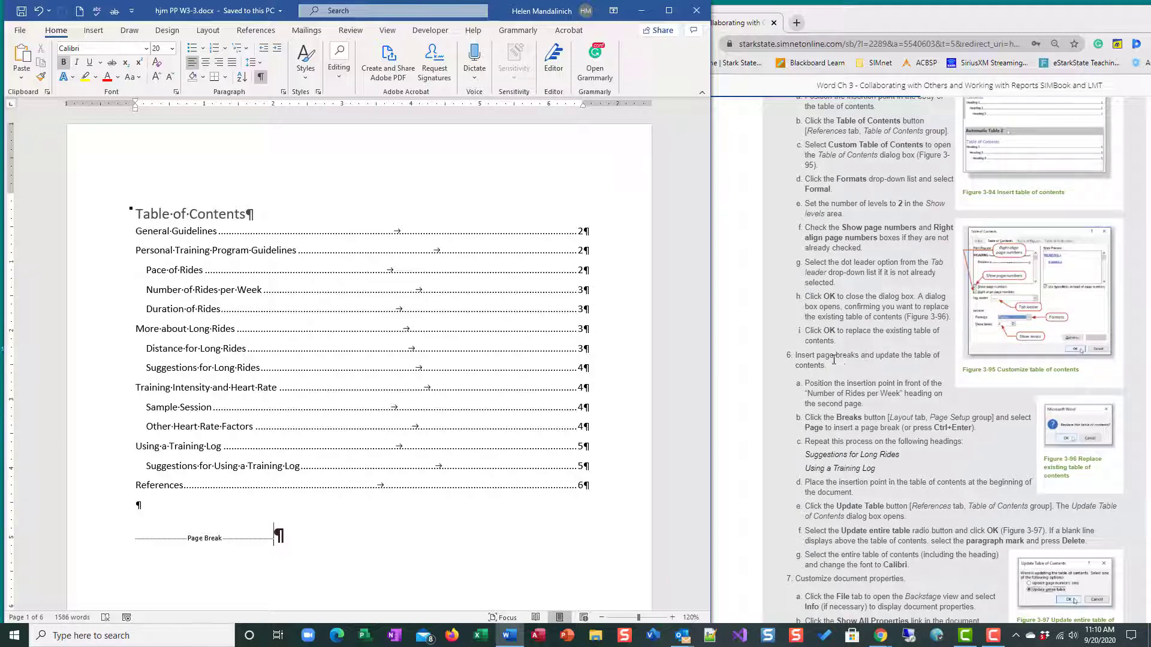
scroll(858, 373, down, 9)
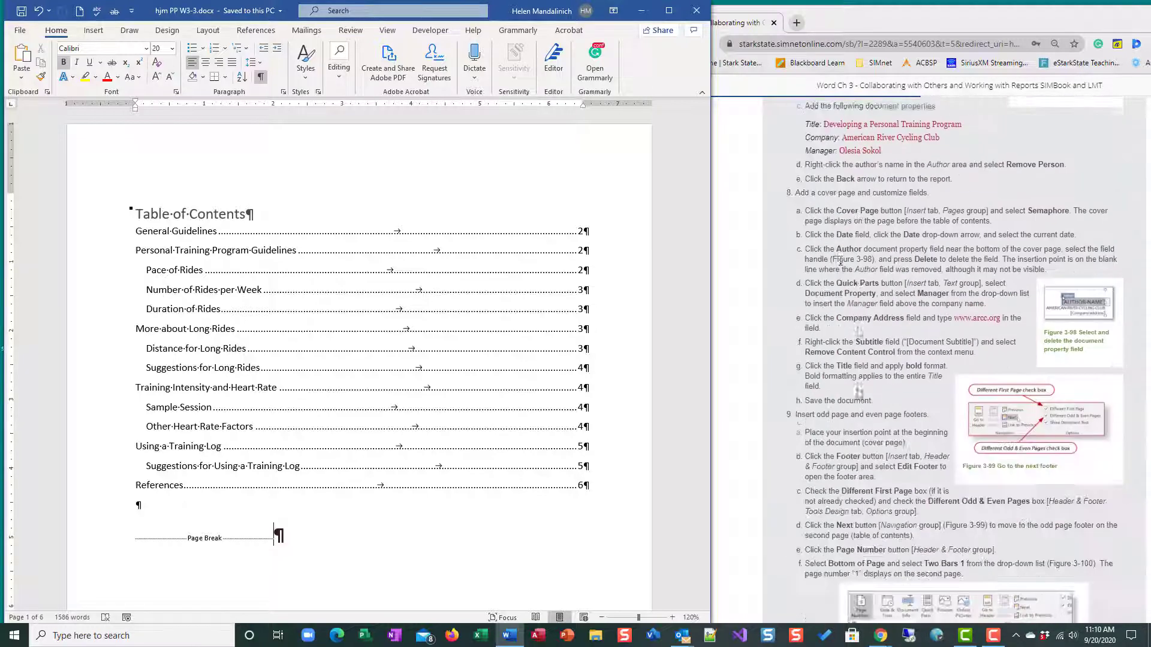